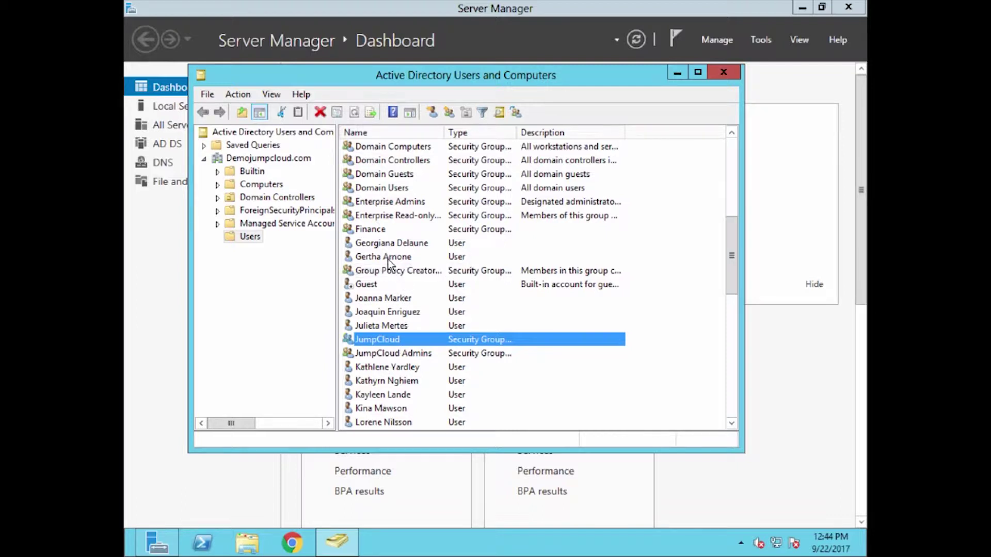
# Review the members of the Finance and Accounts Payable groups
pyautogui.doubleClick(376, 228)
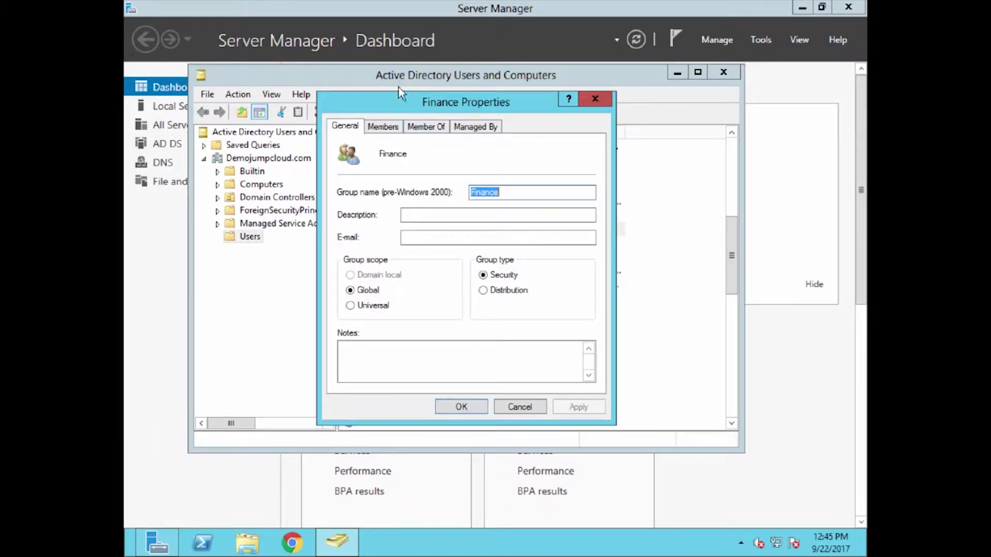
pyautogui.click(385, 132)
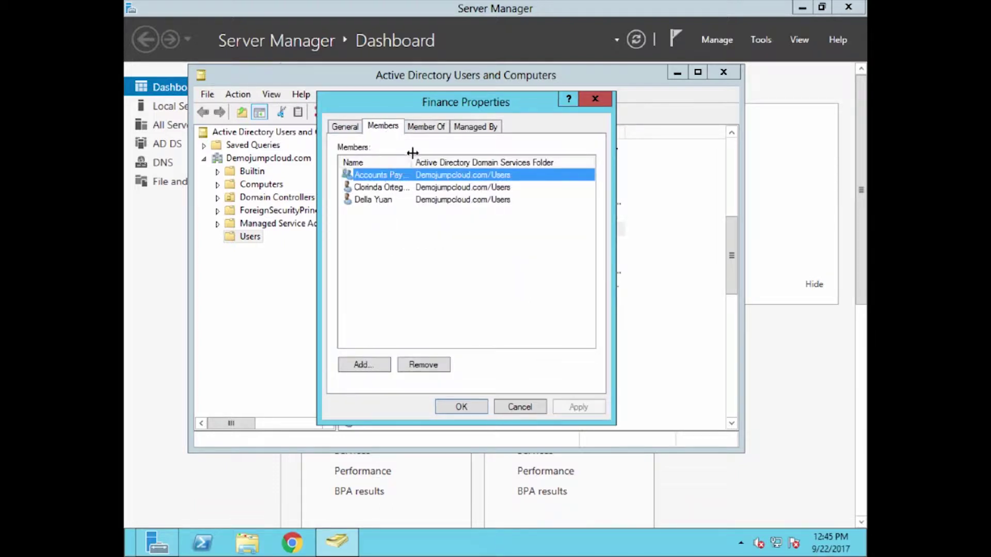
pyautogui.moveTo(413, 161); pyautogui.dragTo(453, 161)
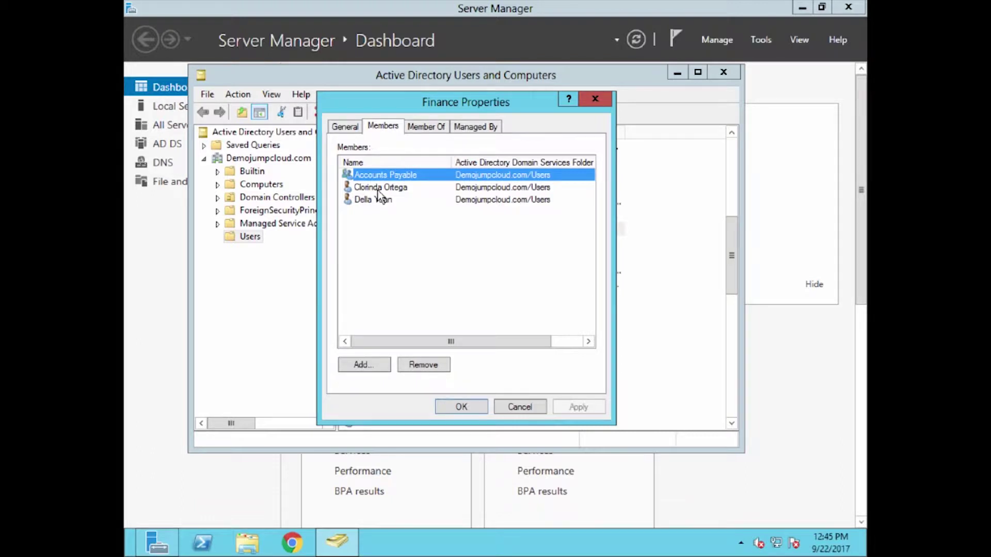
pyautogui.doubleClick(378, 178)
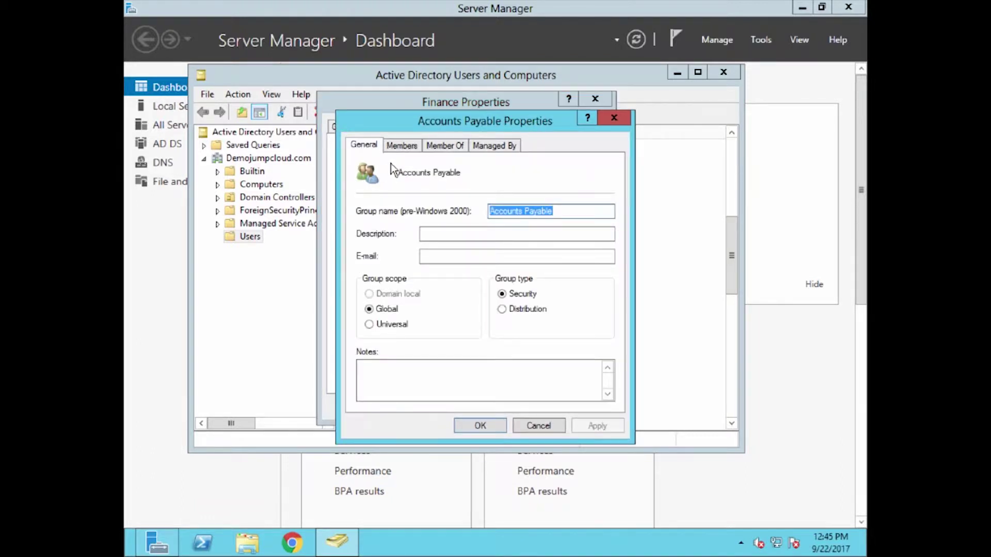
pyautogui.click(402, 145)
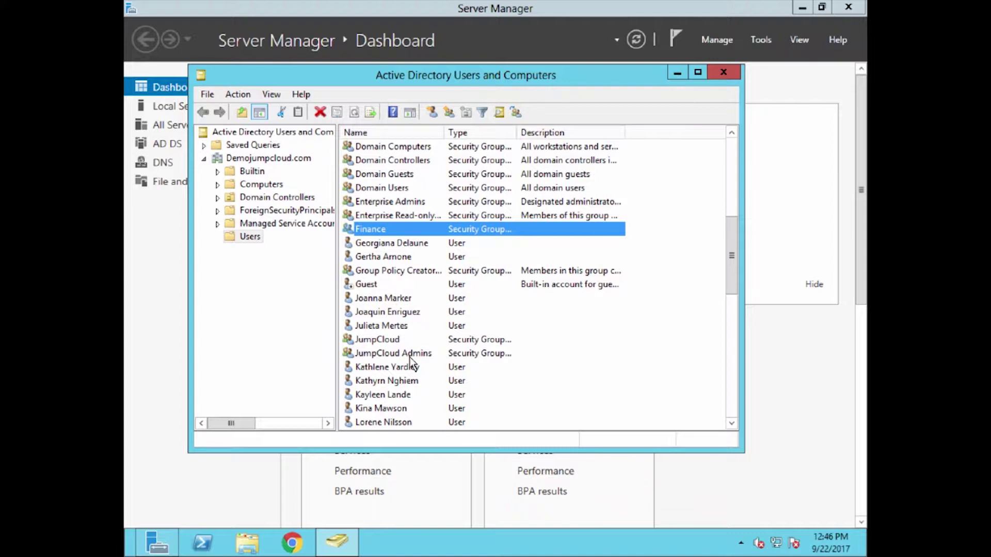
# Add the user listed below JumpCloud Admins to the JumpCloud group
pyautogui.click(388, 342)
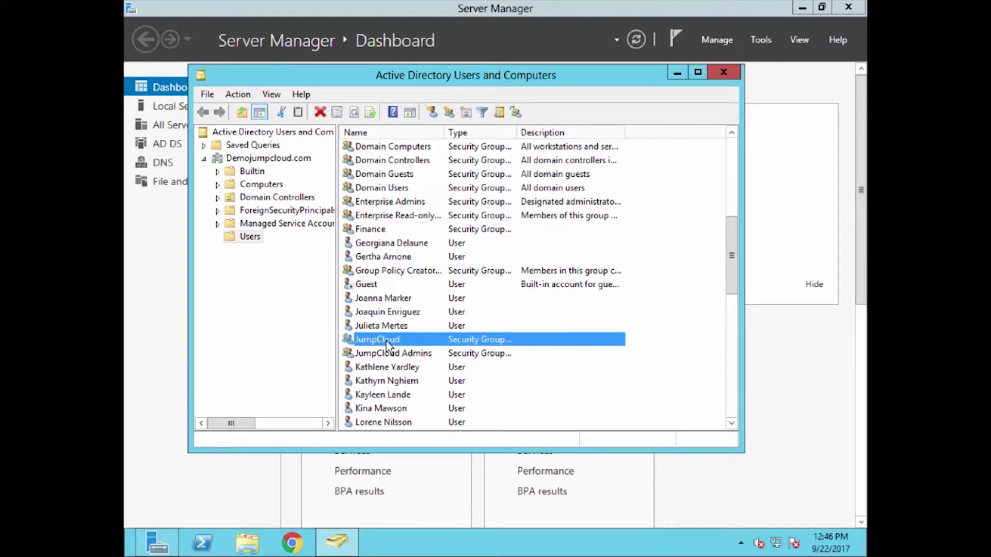
pyautogui.click(381, 356)
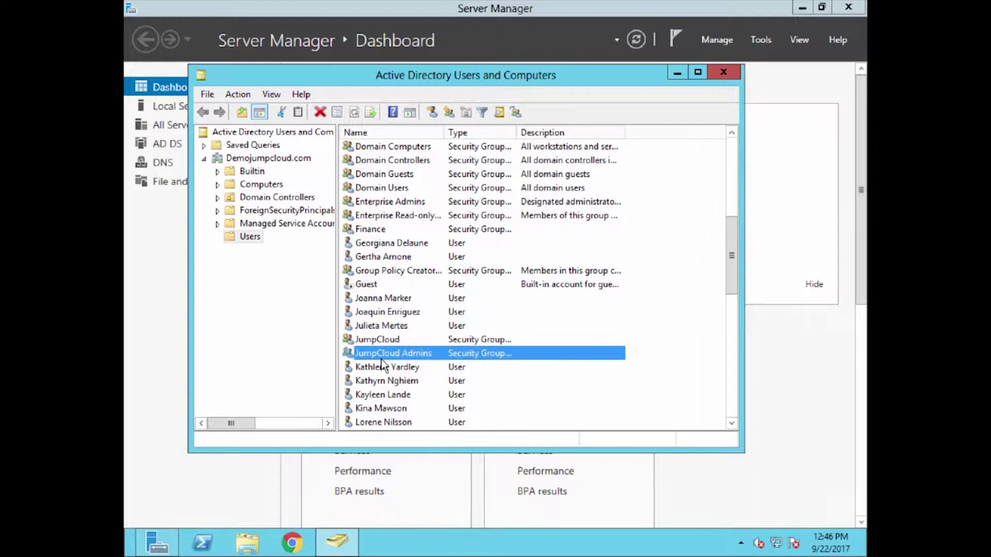
pyautogui.click(373, 369)
pyautogui.rightClick(373, 370)
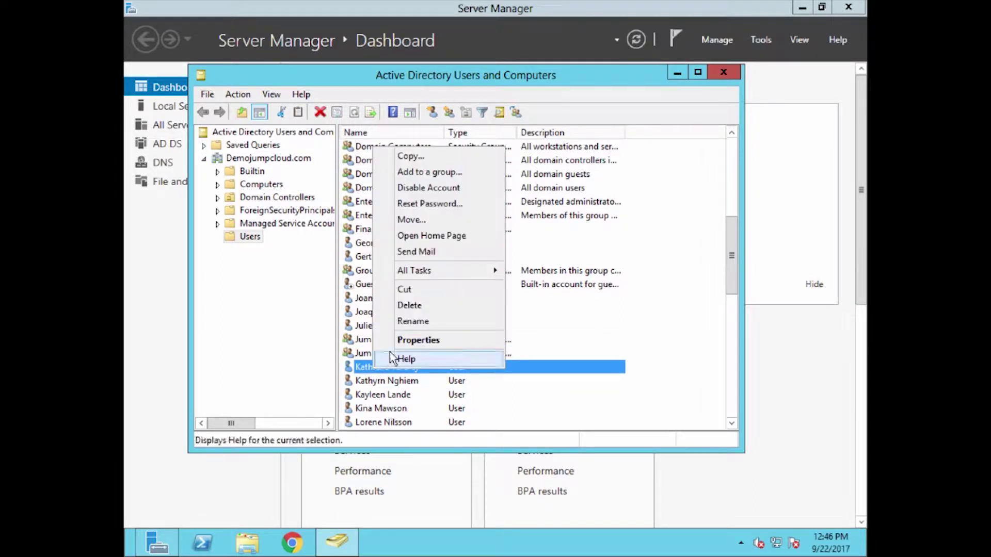
pyautogui.click(436, 172)
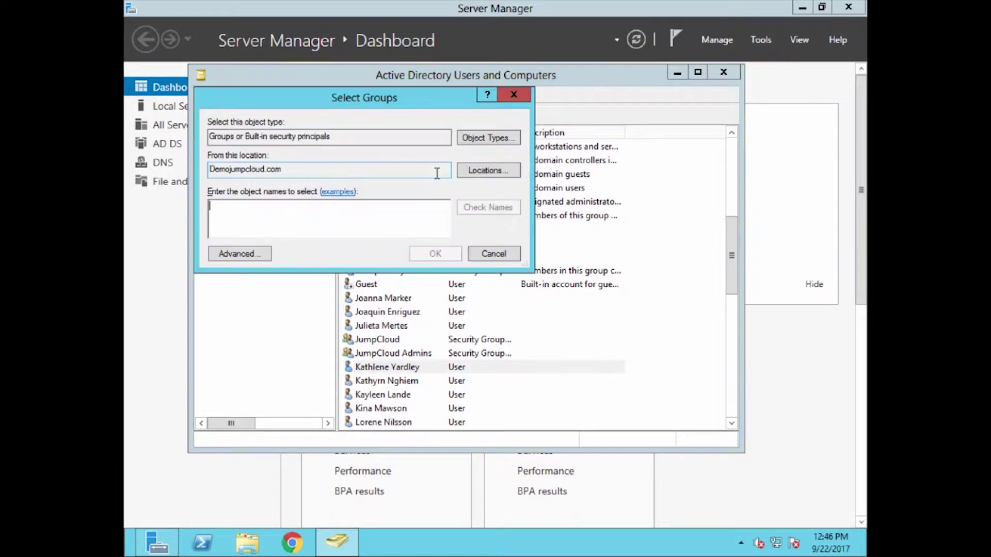
pyautogui.write('jump')
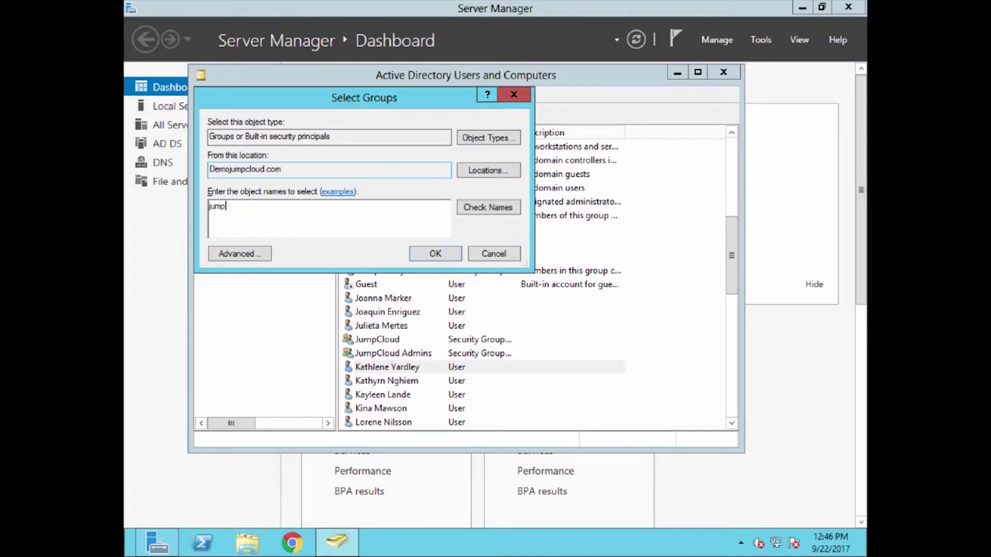
pyautogui.press('Return')
pyautogui.click(297, 209)
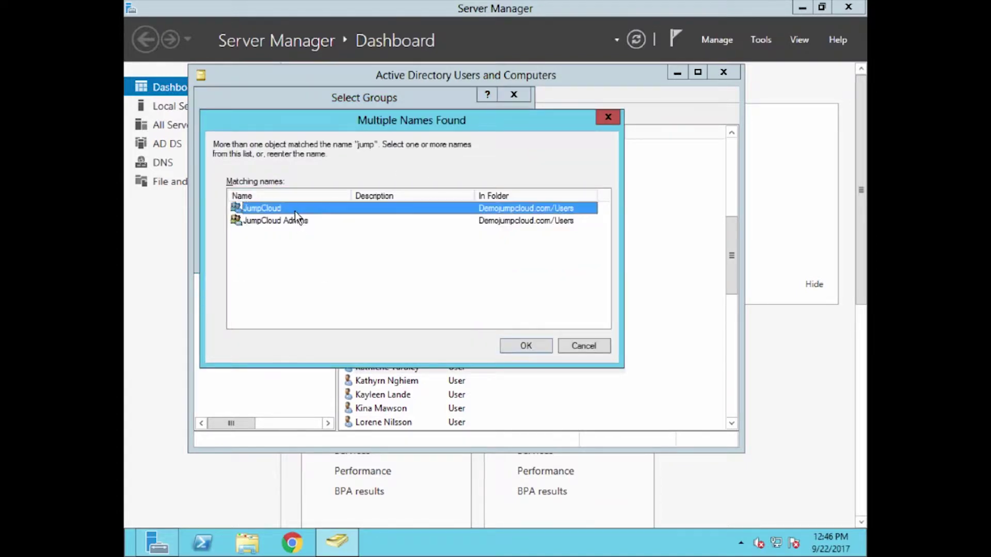
pyautogui.click(511, 341)
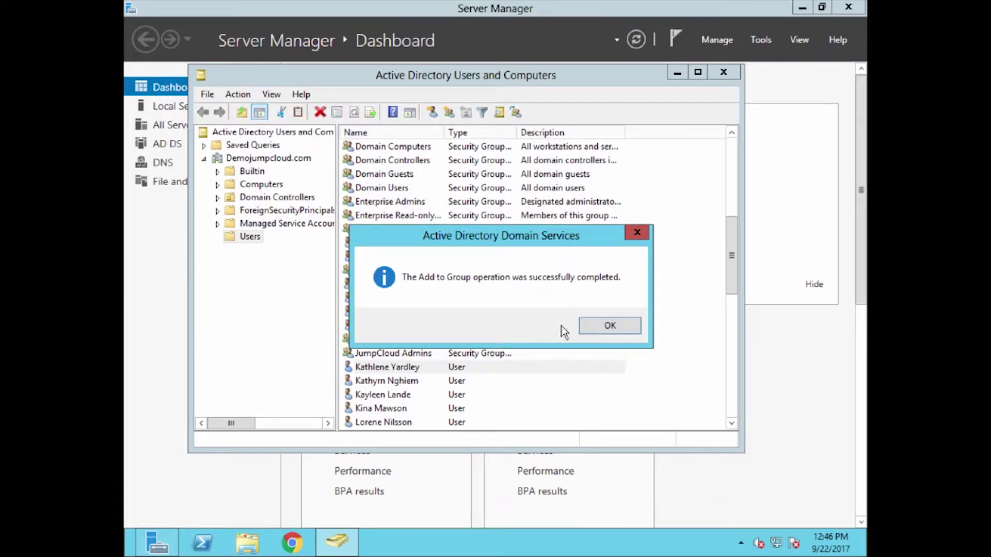
pyautogui.click(581, 324)
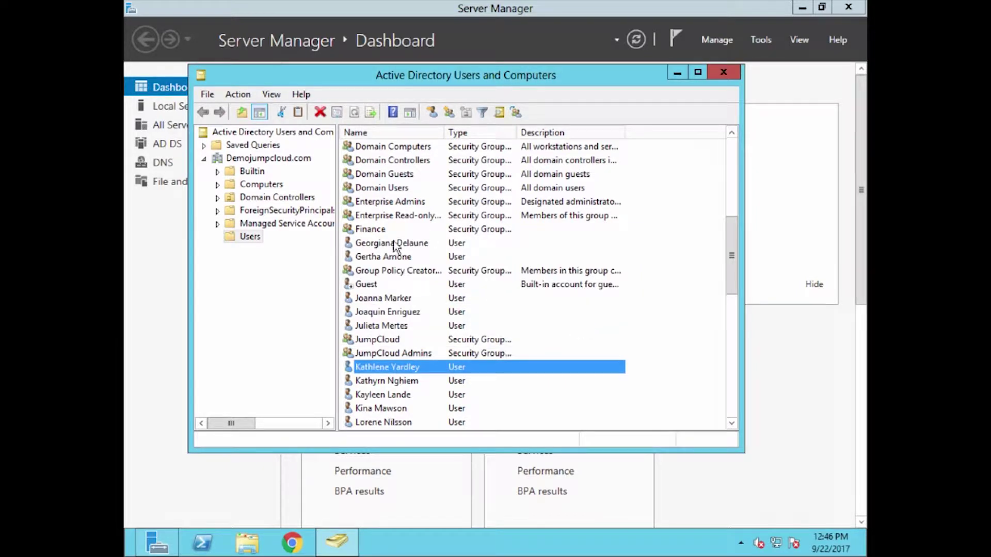
# Add the Dev group to the JumpCloud group as well
pyautogui.scroll(1, 382, 231)
pyautogui.scroll(1, 382, 196)
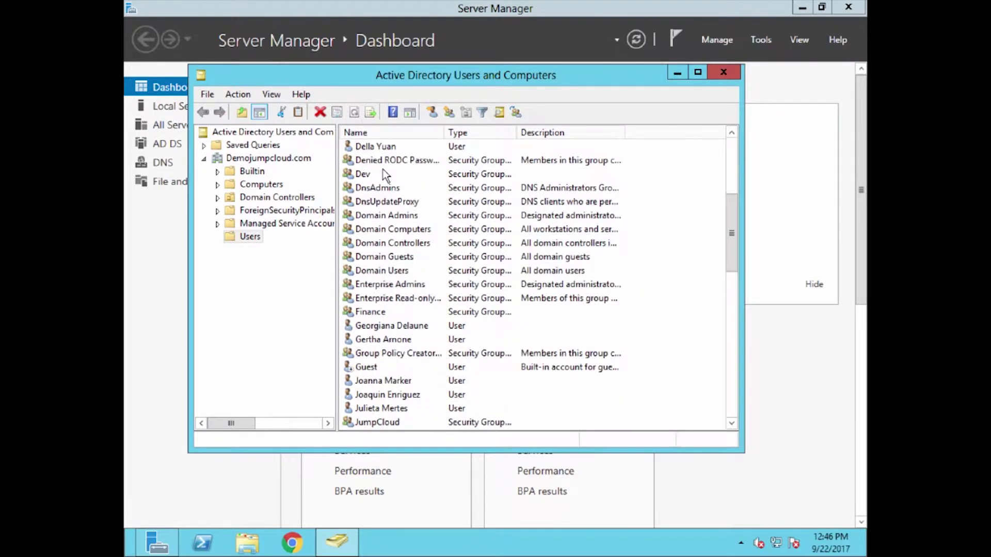
pyautogui.click(371, 175)
pyautogui.rightClick(386, 175)
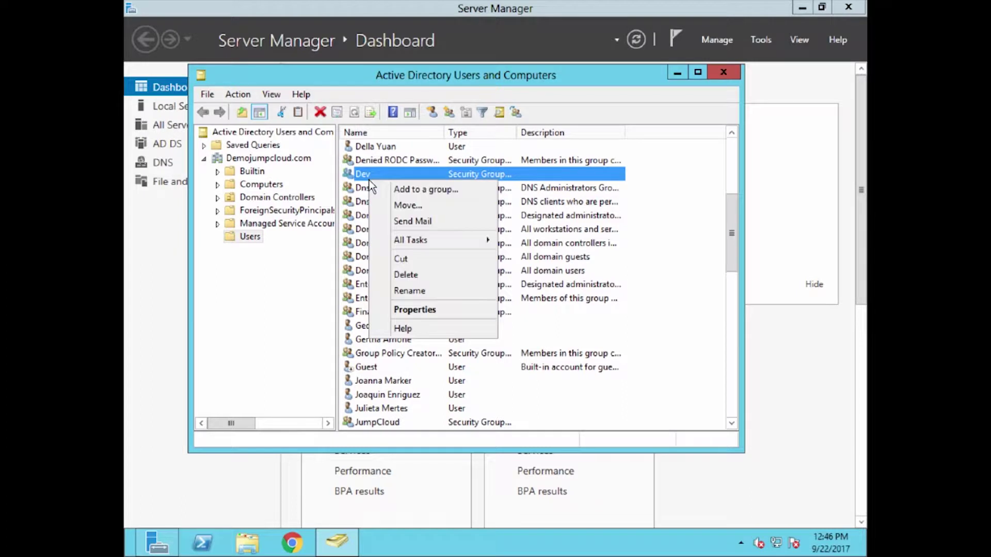
pyautogui.click(400, 190)
pyautogui.write('jump')
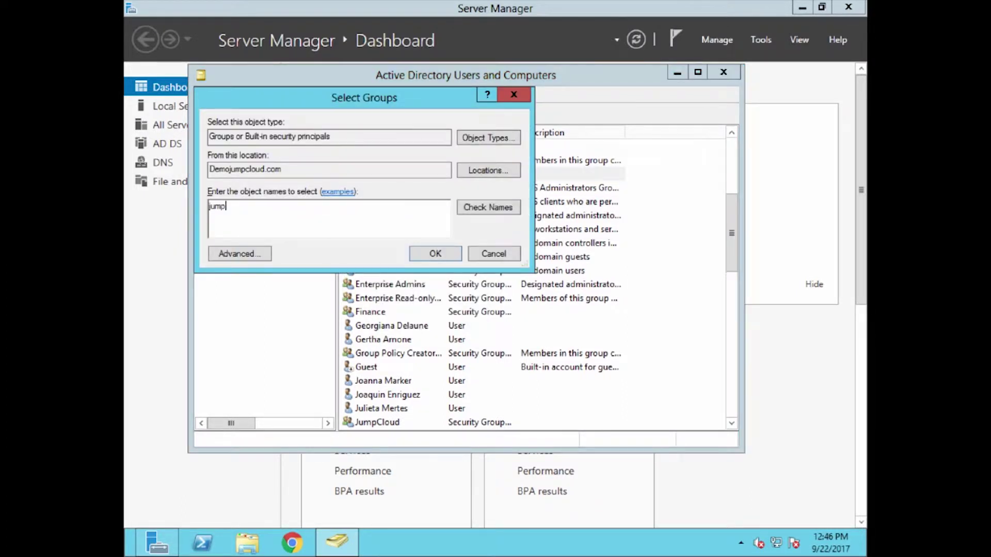
pyautogui.press('Return')
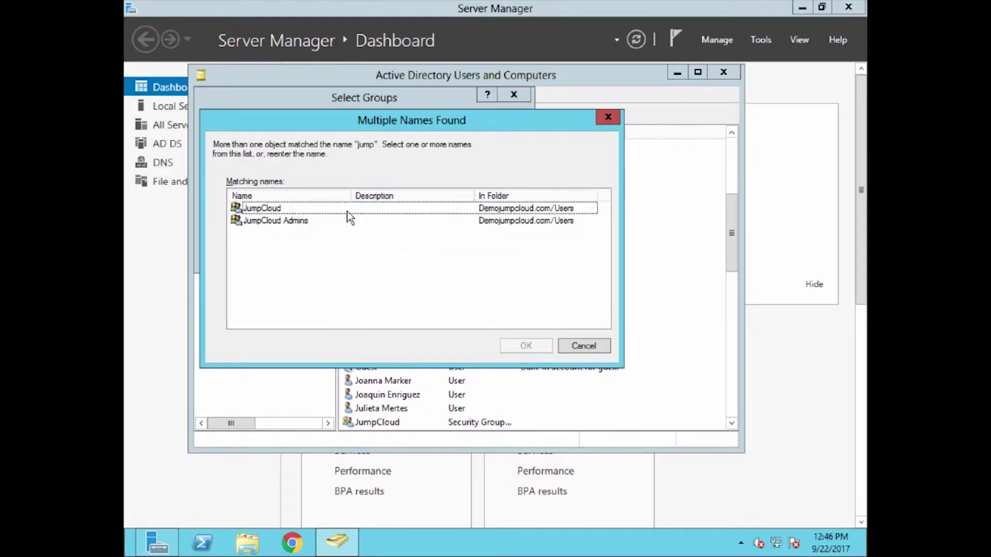
pyautogui.click(347, 209)
pyautogui.click(526, 346)
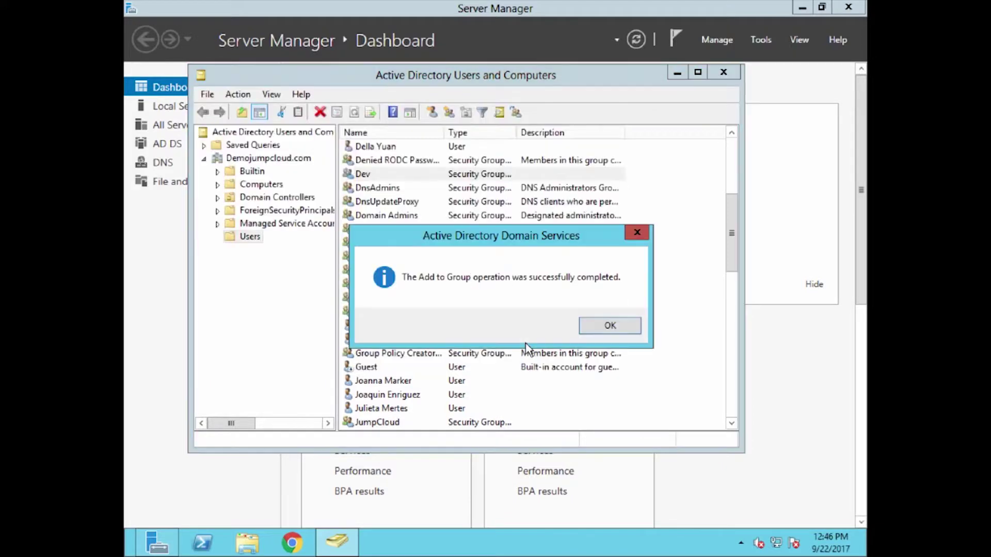
pyautogui.click(605, 333)
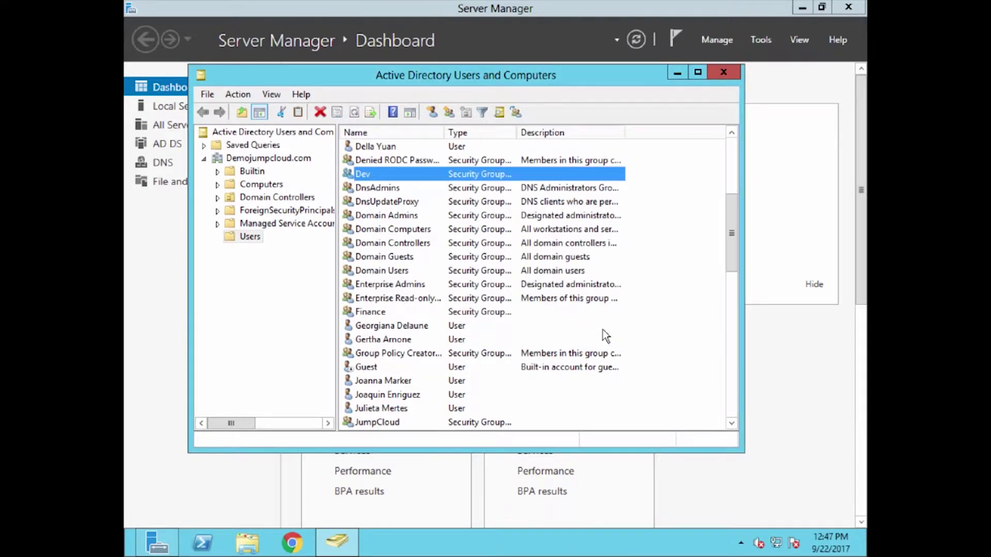
pyautogui.hotkey('ctrl', 'Left')
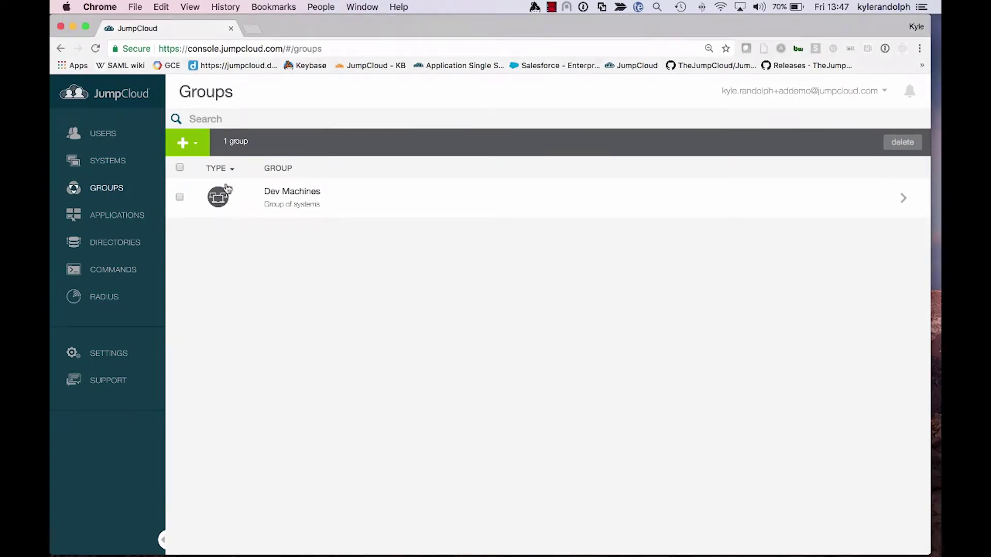
# Browse the Systems, Applications, Users and Groups pages, ending back on Users
pyautogui.click(110, 158)
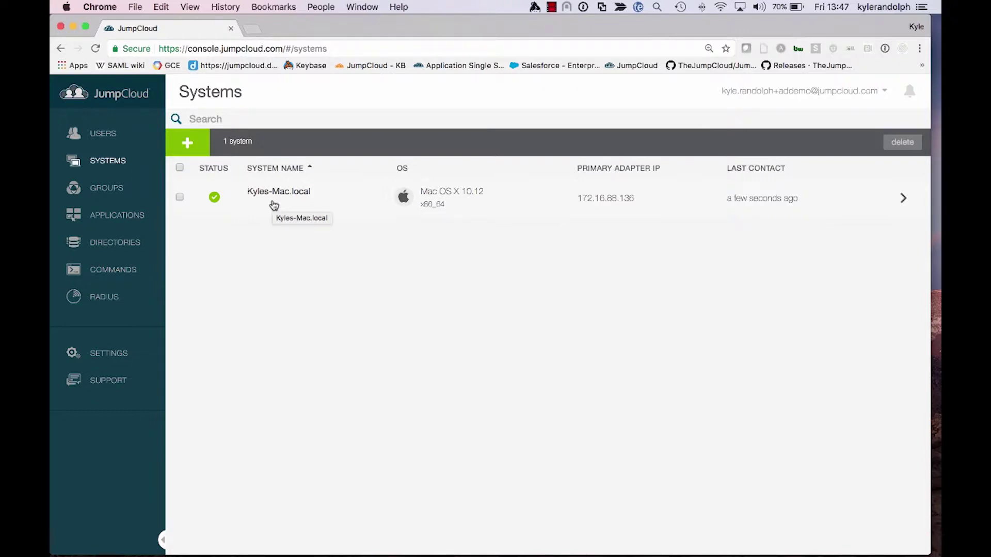
pyautogui.click(142, 221)
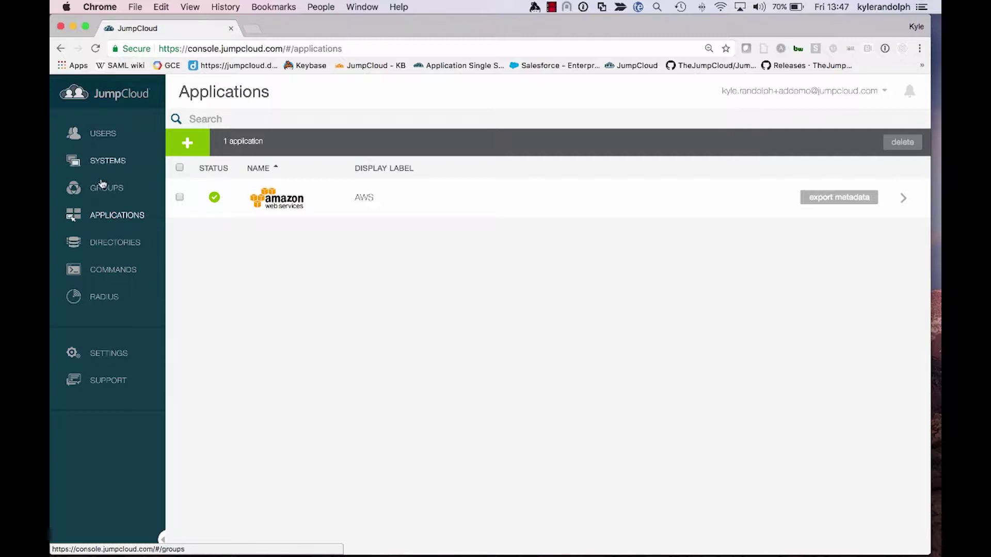
pyautogui.click(110, 142)
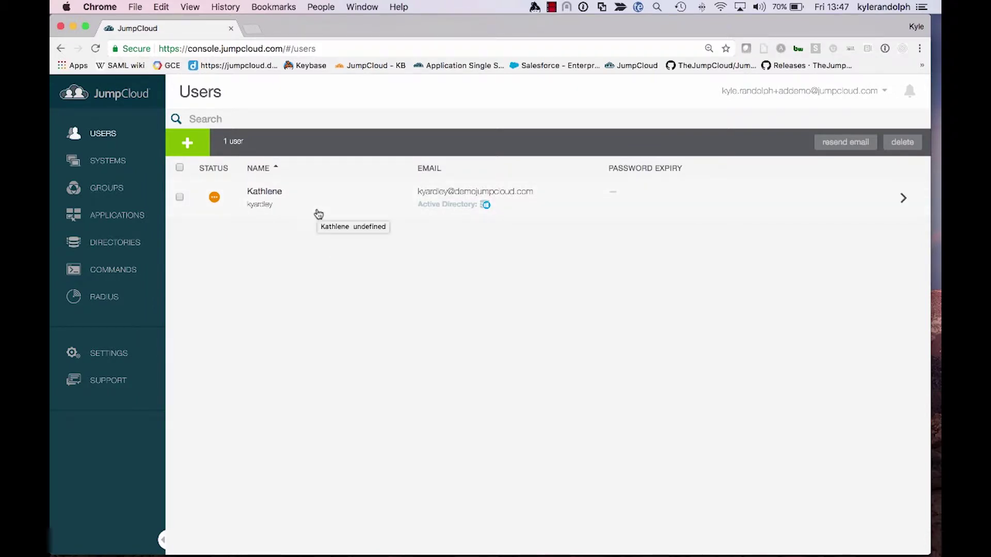
pyautogui.click(120, 195)
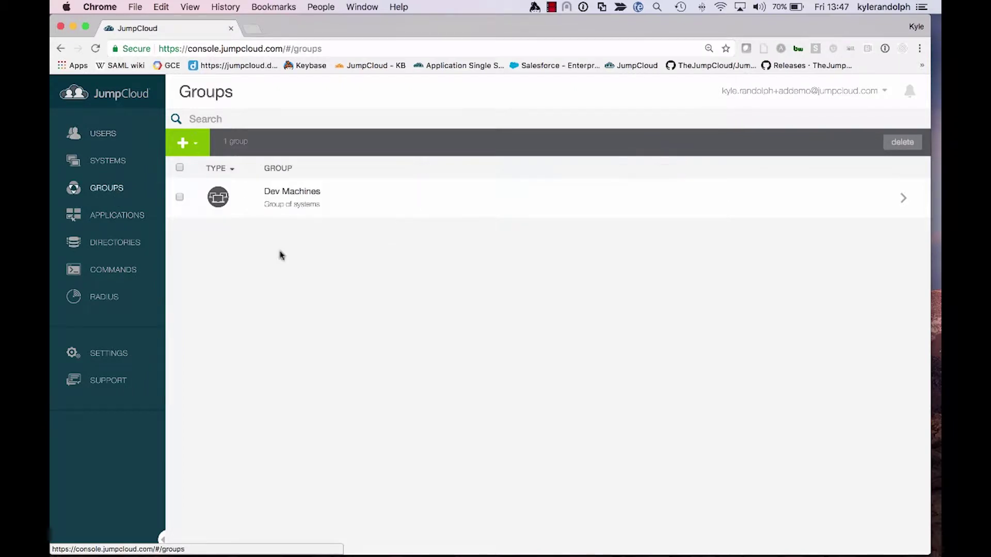
pyautogui.click(89, 129)
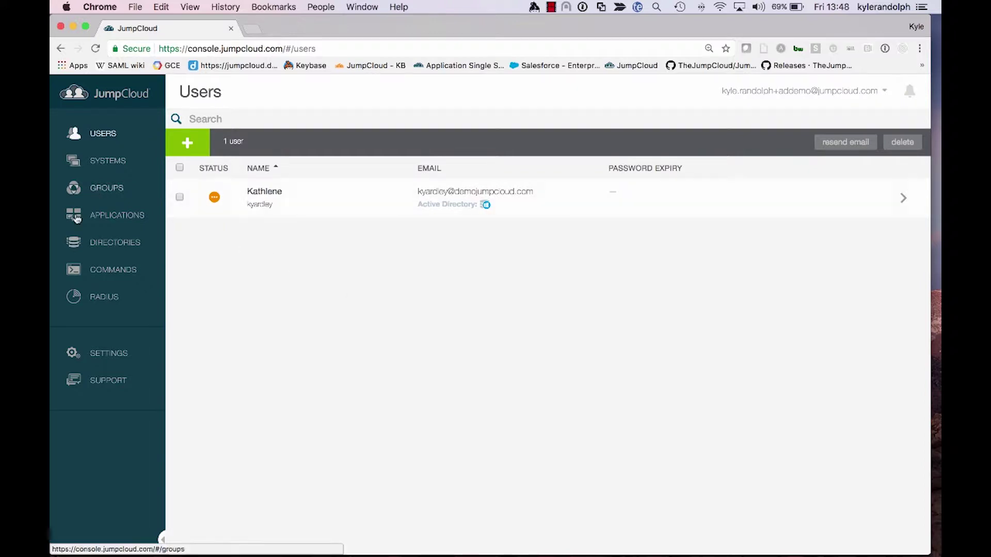
# View the Dev group's Users tab to see its synced members, then return to all users
pyautogui.click(108, 161)
pyautogui.click(106, 188)
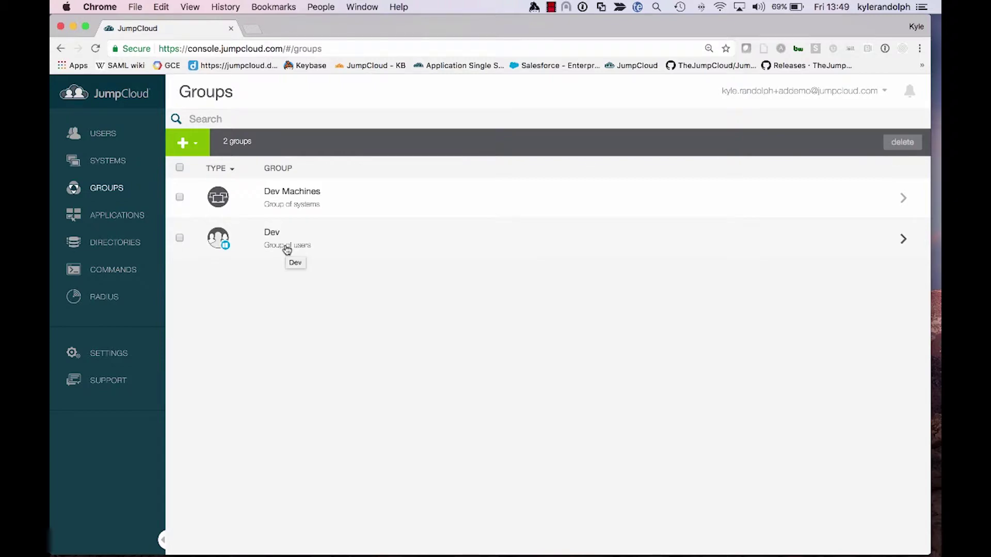
pyautogui.hotkey('ctrl', 'Right')
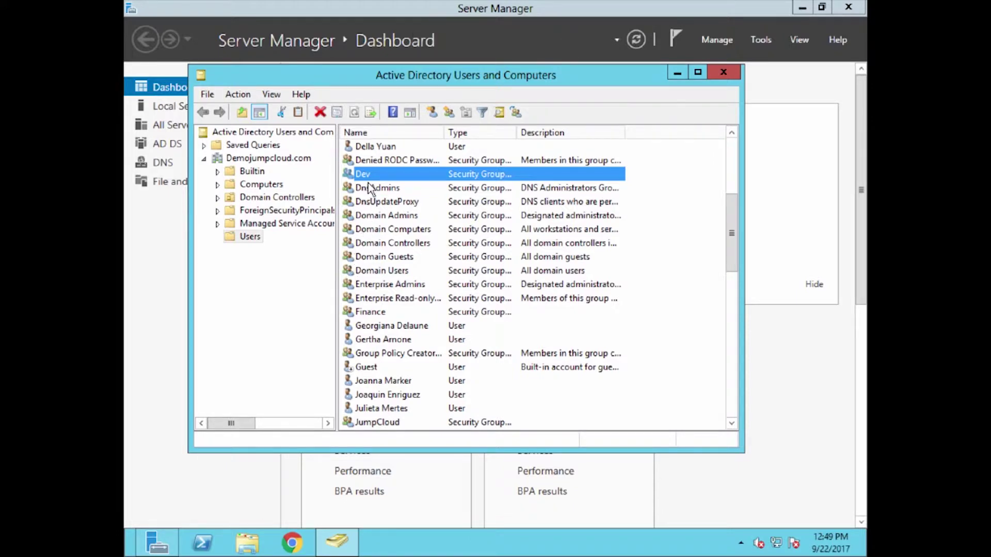
pyautogui.hotkey('ctrl', 'Left')
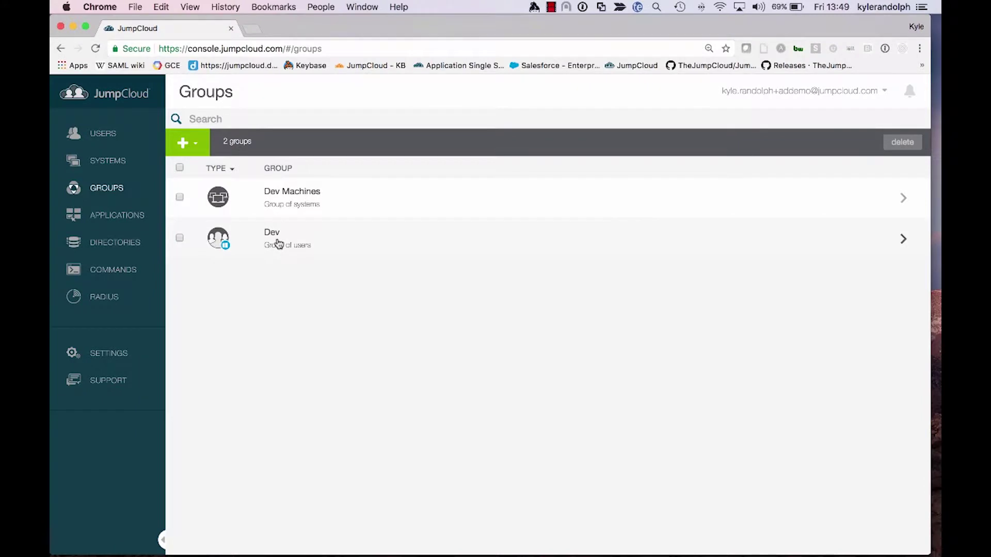
pyautogui.click(278, 243)
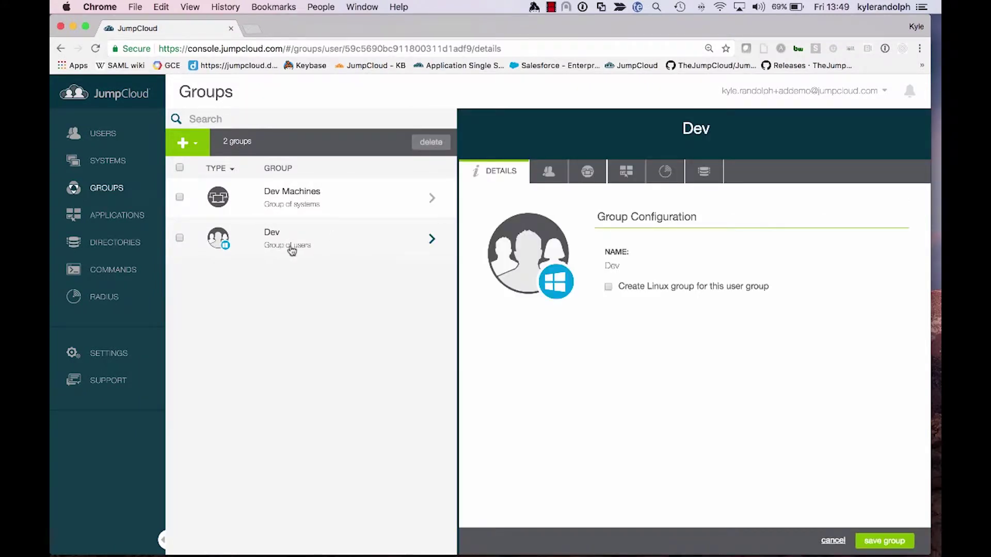
pyautogui.click(549, 173)
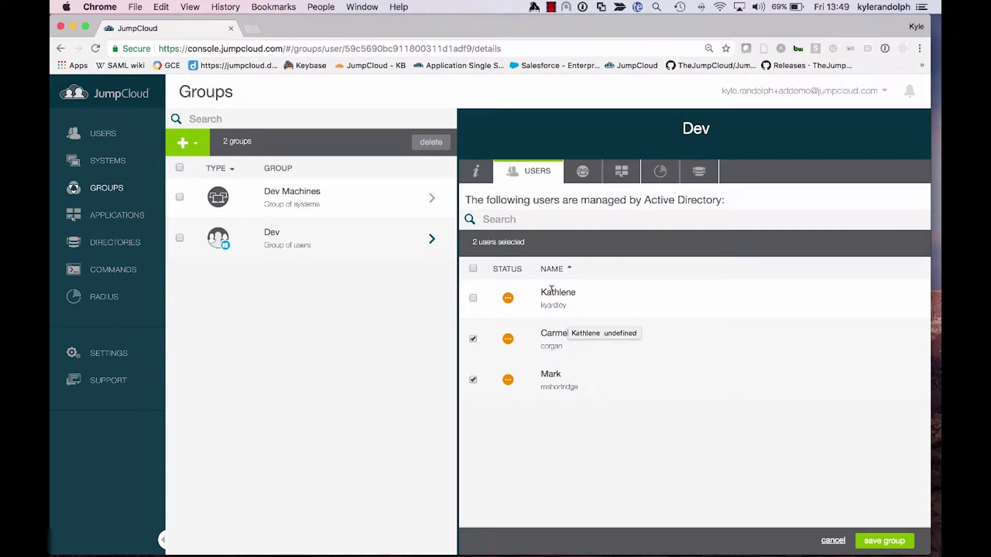
pyautogui.click(103, 134)
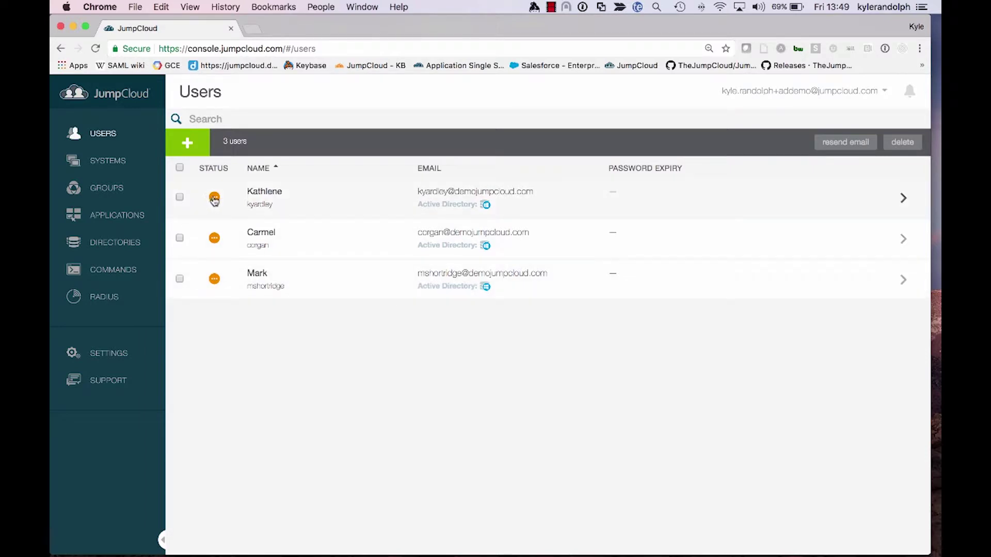
# Check a synced user's pending activation status popup and close it
pyautogui.click(215, 279)
pyautogui.click(551, 281)
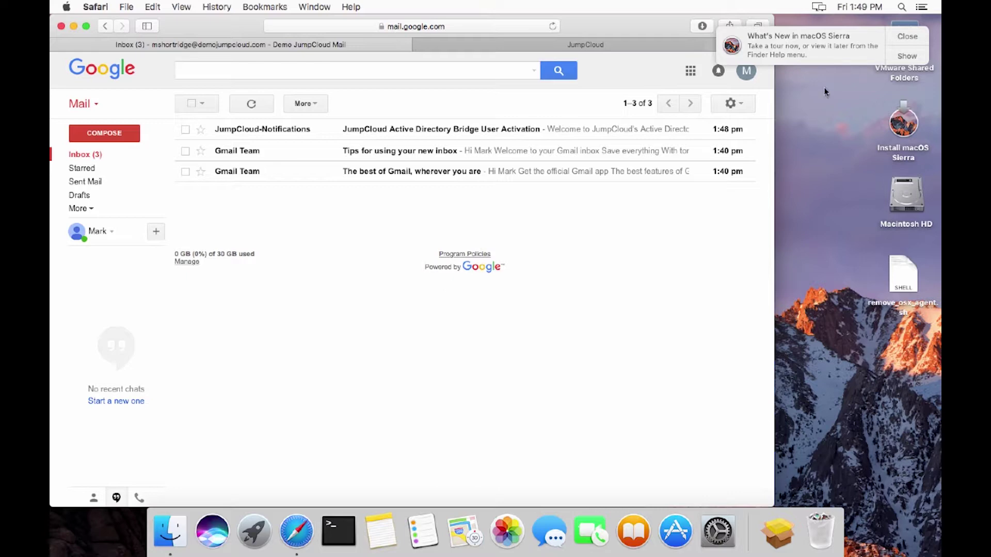
# Open the JumpCloud AD Bridge User Activation email and read its password-reset paragraph
pyautogui.click(906, 36)
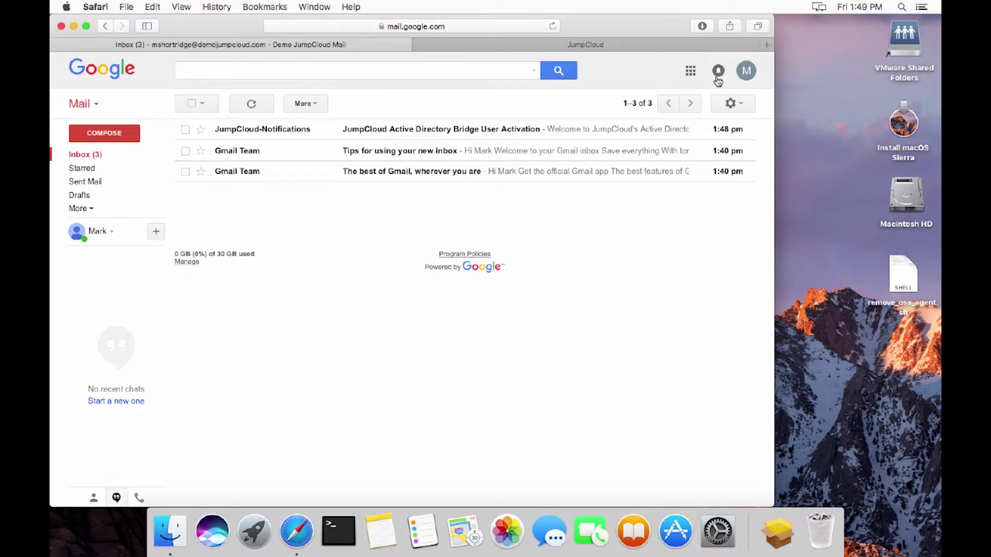
pyautogui.click(489, 131)
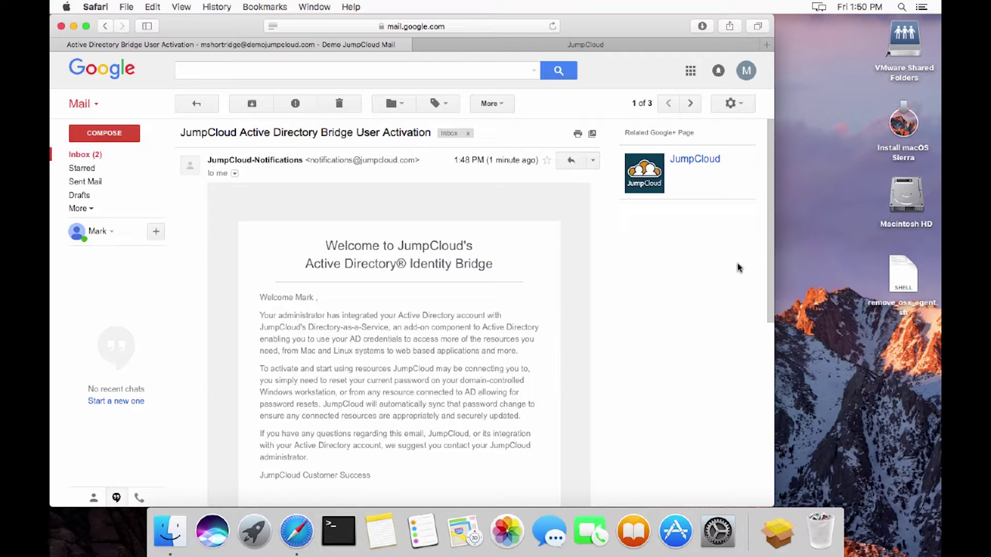
pyautogui.scroll(-3, 771, 227)
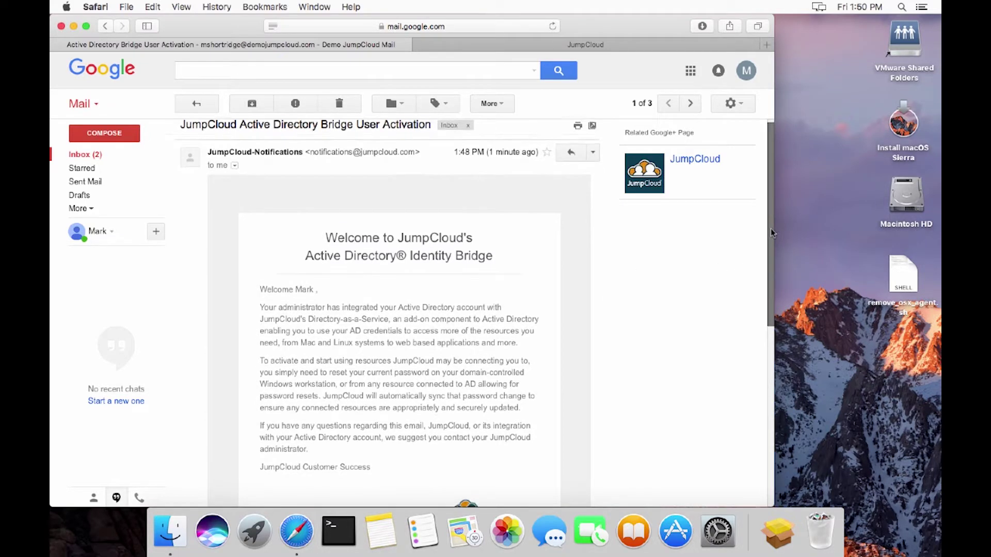
pyautogui.scroll(-1, 766, 250)
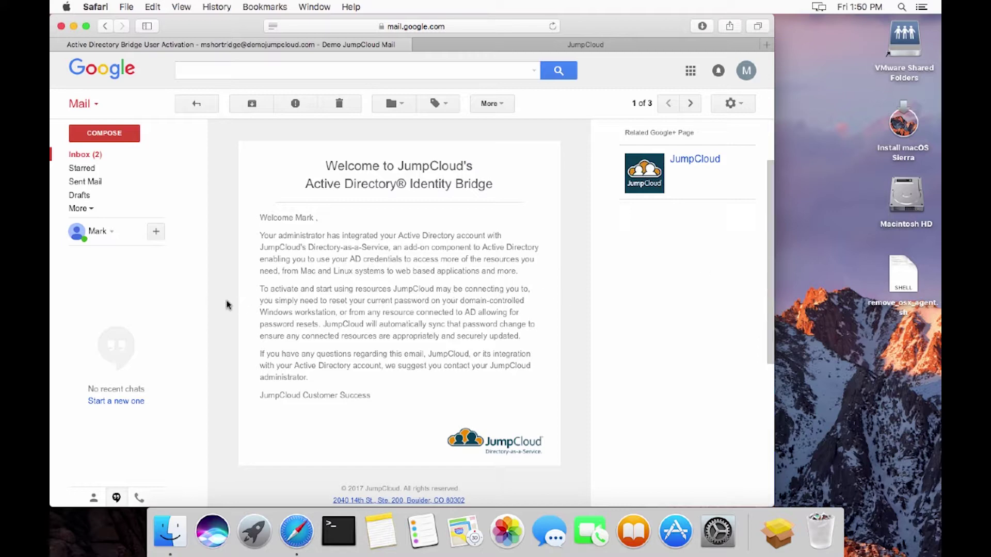
pyautogui.moveTo(261, 288); pyautogui.dragTo(521, 335)
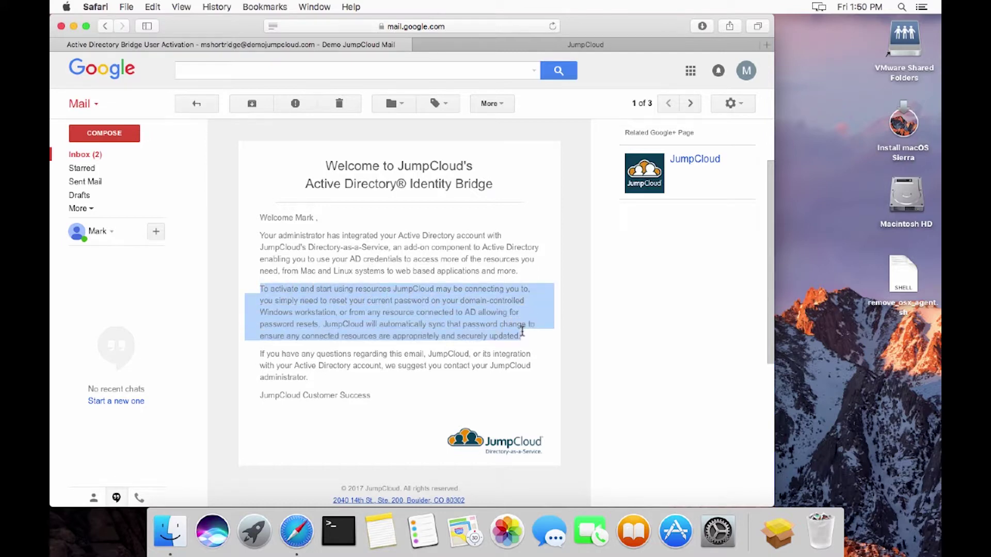
pyautogui.click(427, 307)
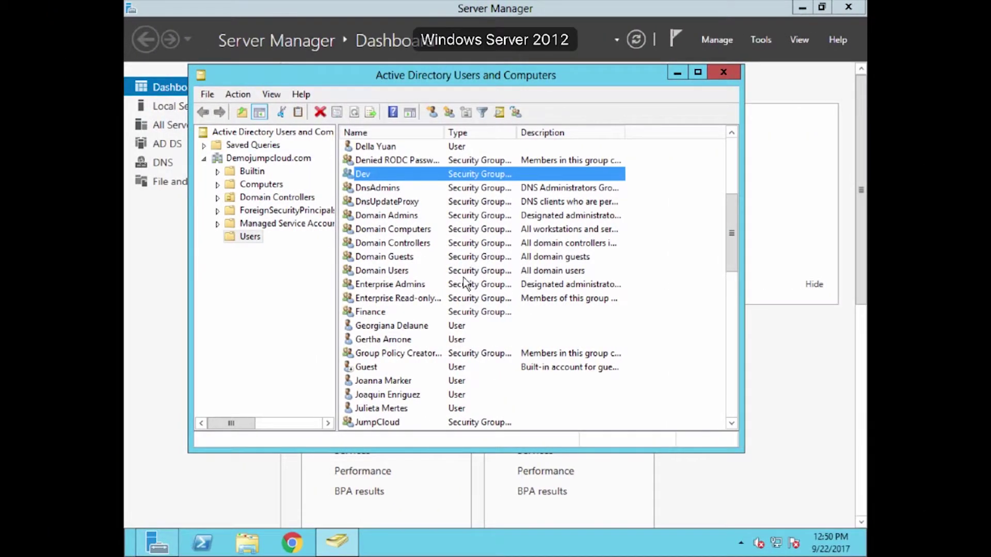
# Reset the synced user's password, unchecking 'User must change password at next logon'
pyautogui.scroll(-12, 436, 305)
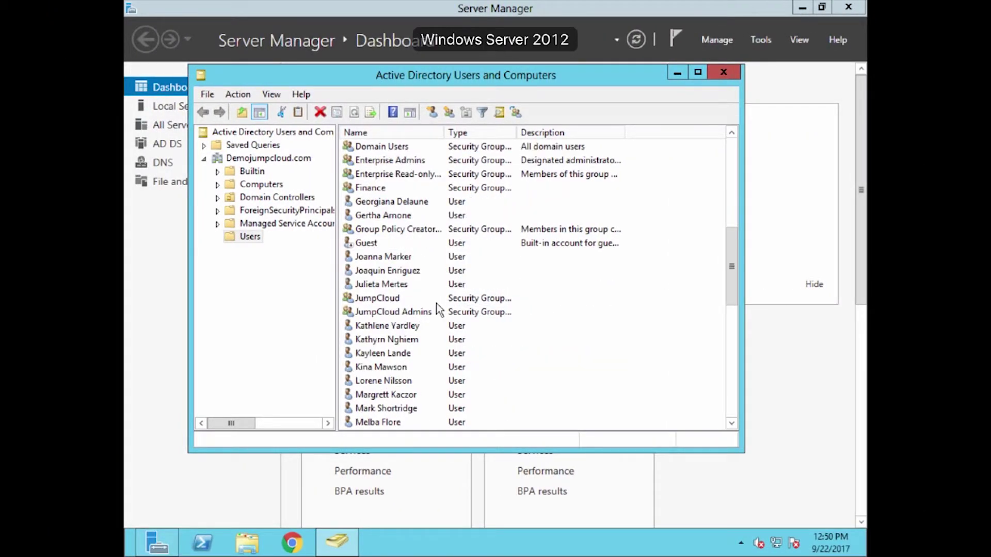
pyautogui.scroll(5, 436, 302)
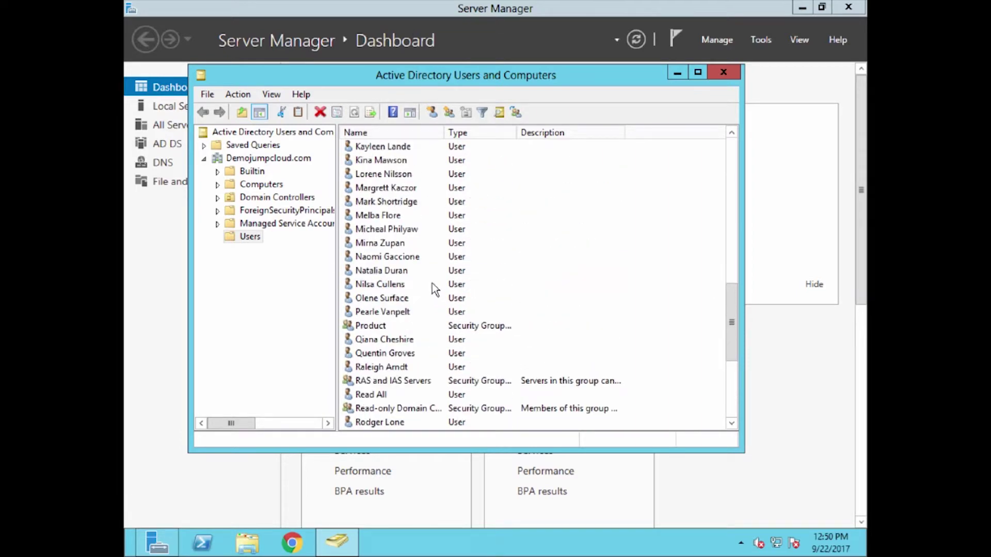
pyautogui.click(396, 205)
pyautogui.rightClick(395, 204)
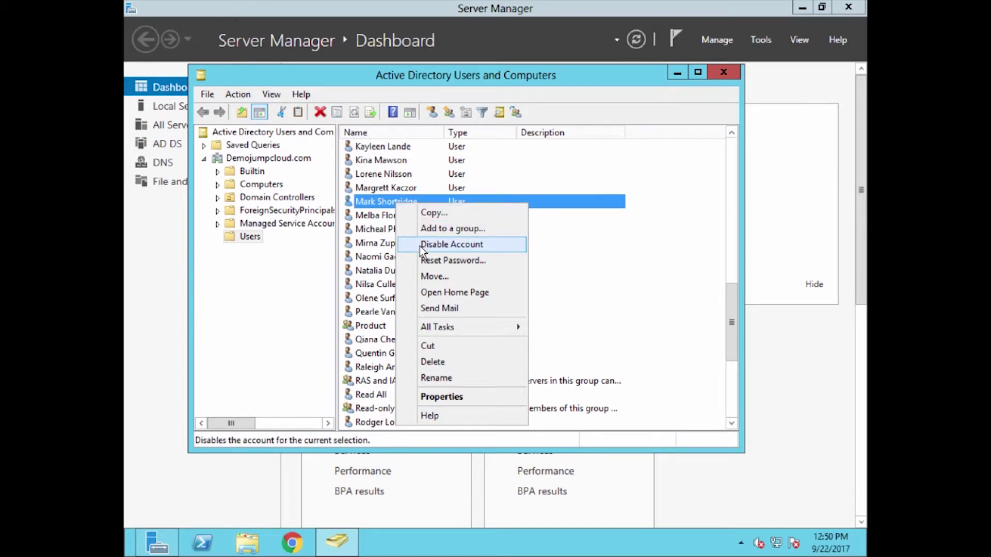
pyautogui.click(423, 261)
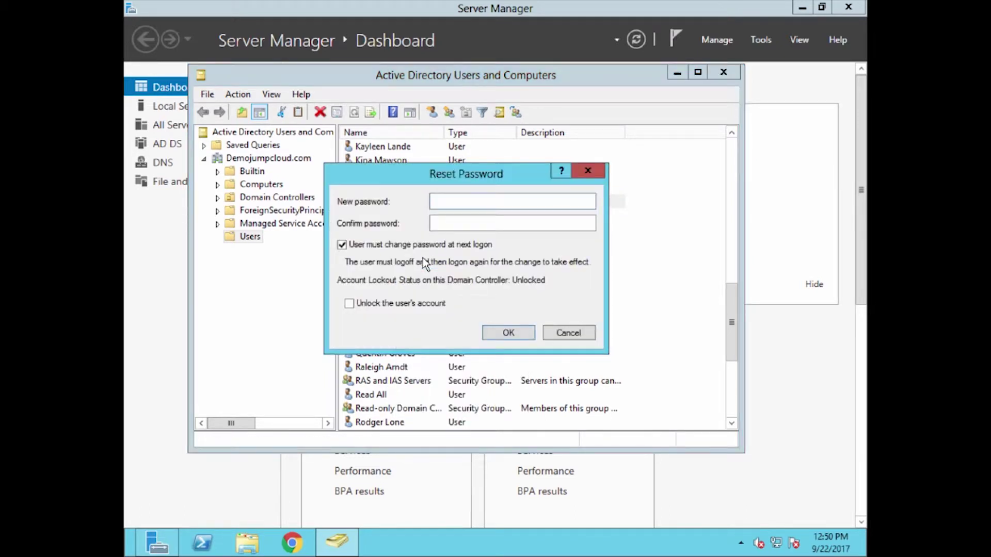
pyautogui.click(425, 251)
pyautogui.click(456, 206)
pyautogui.write('Password123')
pyautogui.press('Tab')
pyautogui.write('Password123')
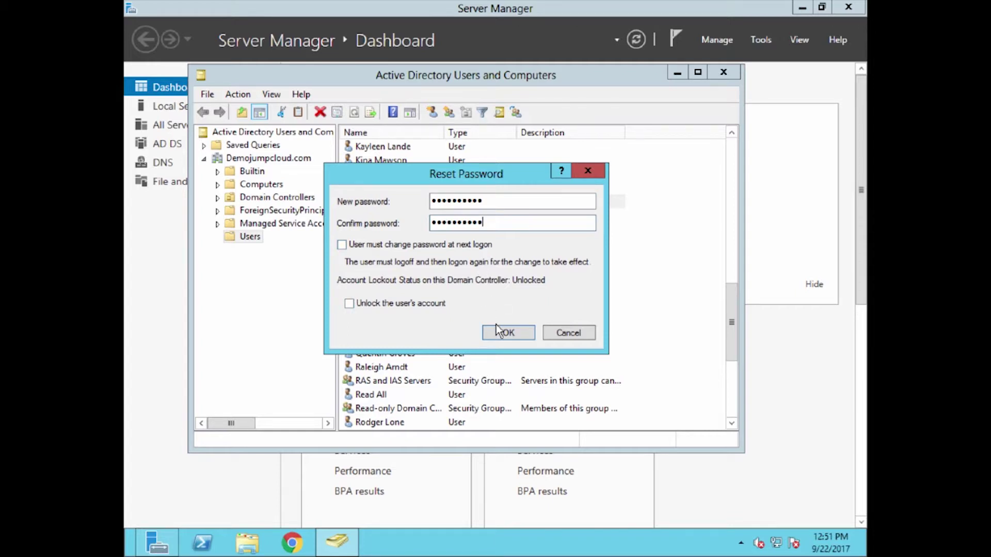
pyautogui.click(496, 336)
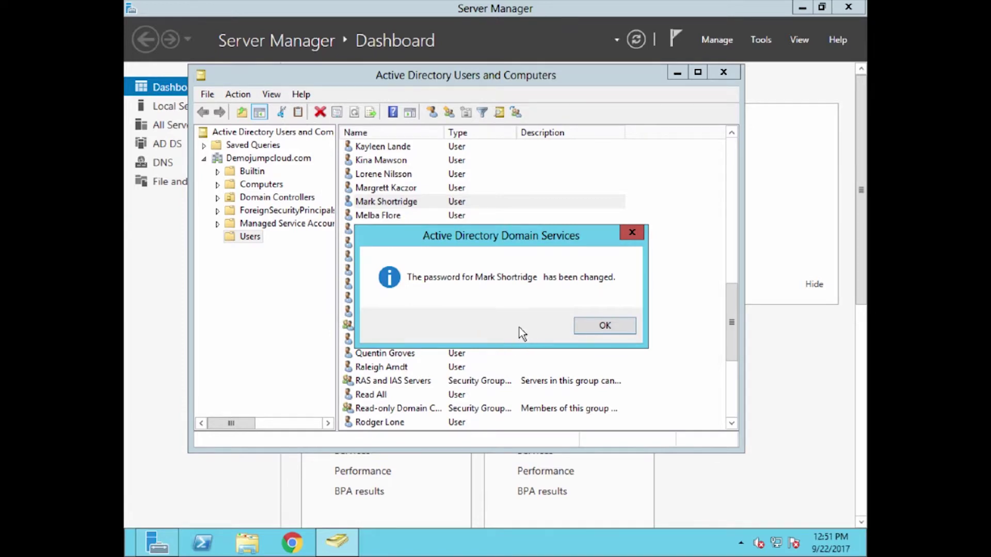
pyautogui.click(589, 328)
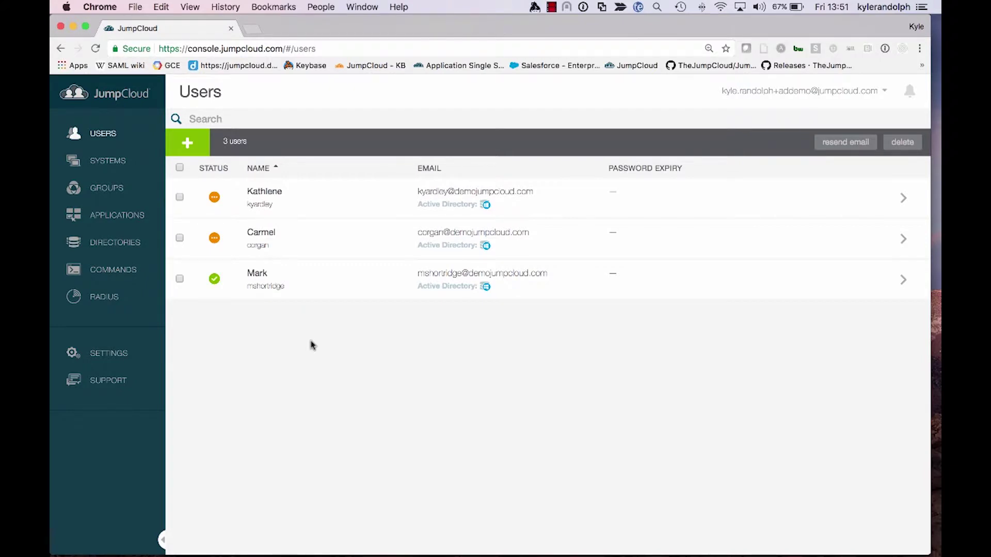
# Check another user's activation status and review the Dev and Dev Machines groups
pyautogui.click(213, 238)
pyautogui.click(213, 239)
pyautogui.click(108, 187)
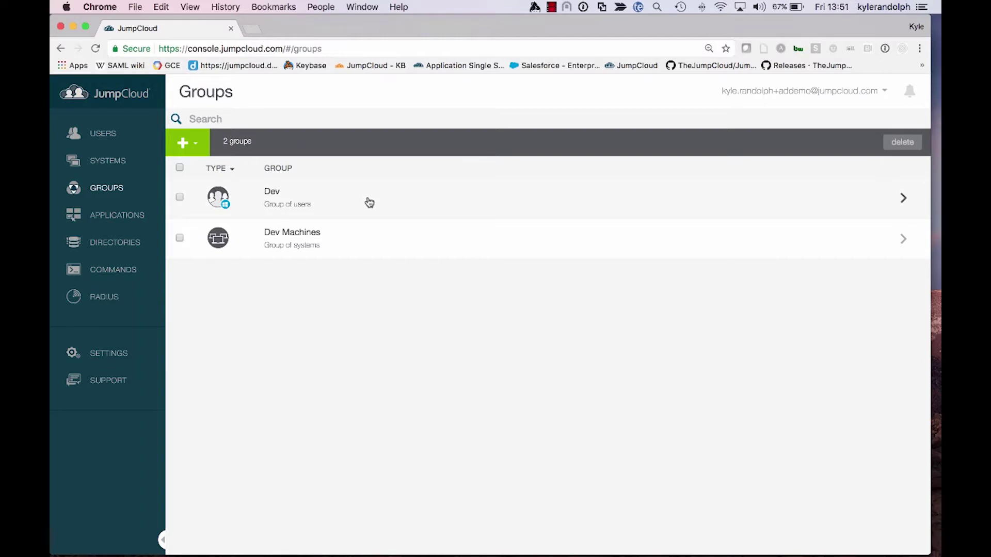
pyautogui.click(369, 202)
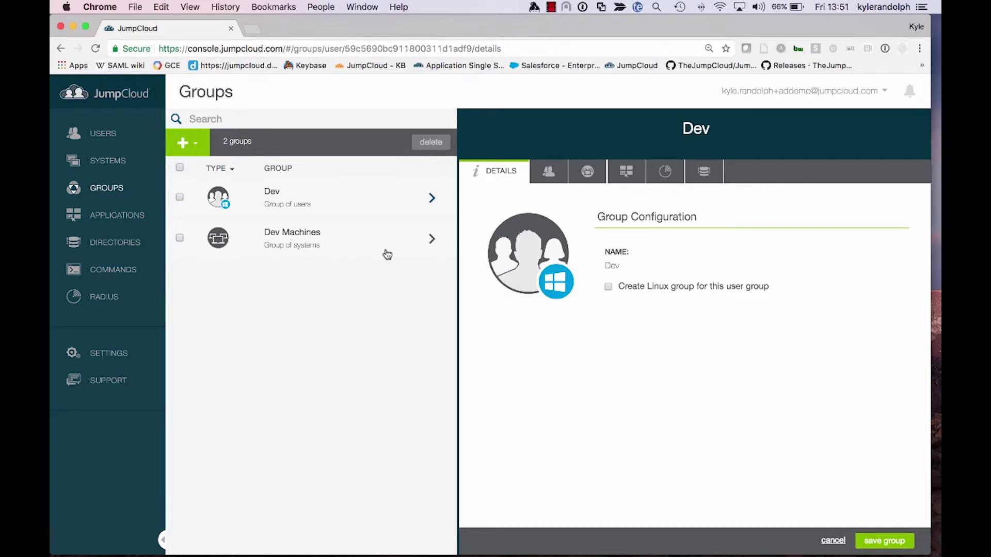
pyautogui.click(386, 254)
pyautogui.click(579, 175)
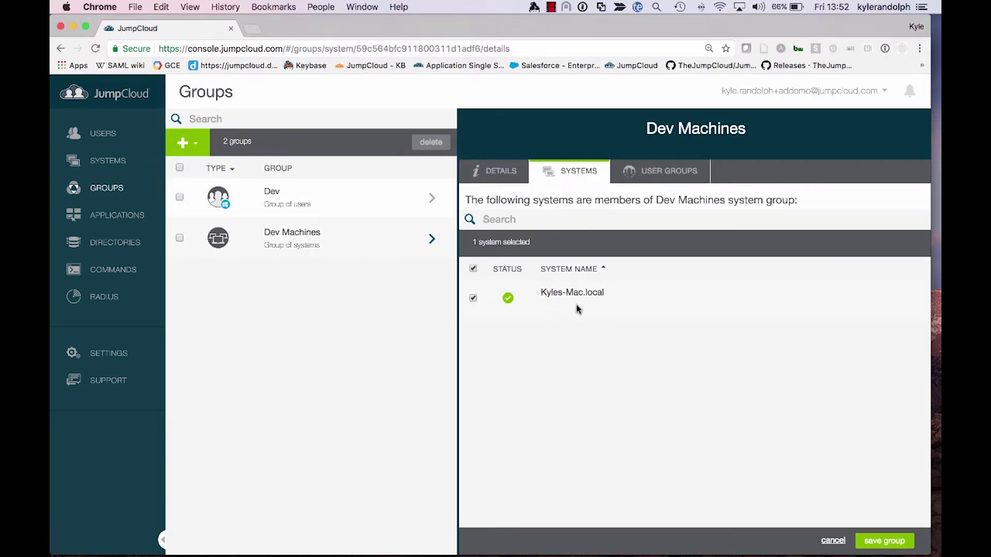
# Bind the Dev Machines system group to the Dev user group and save
pyautogui.click(299, 201)
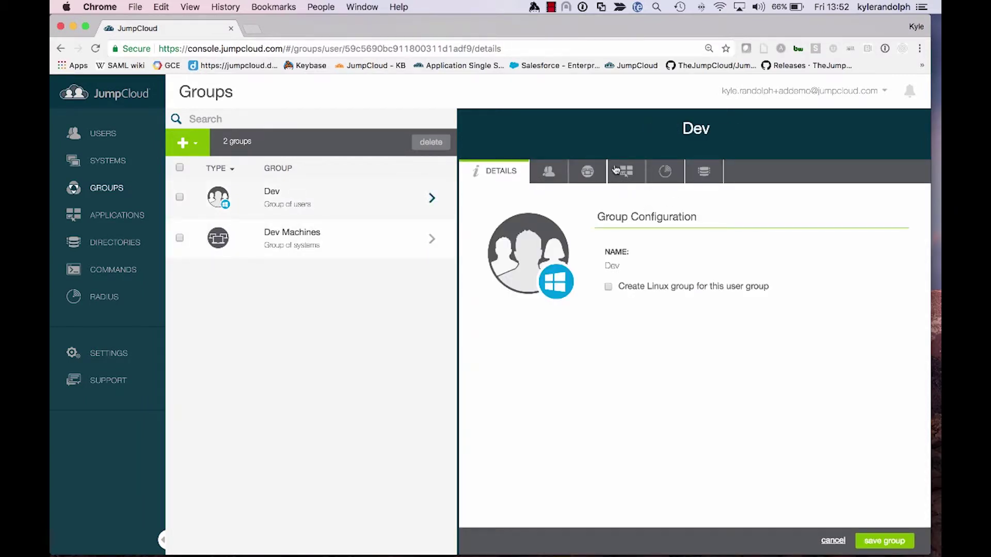
pyautogui.click(625, 175)
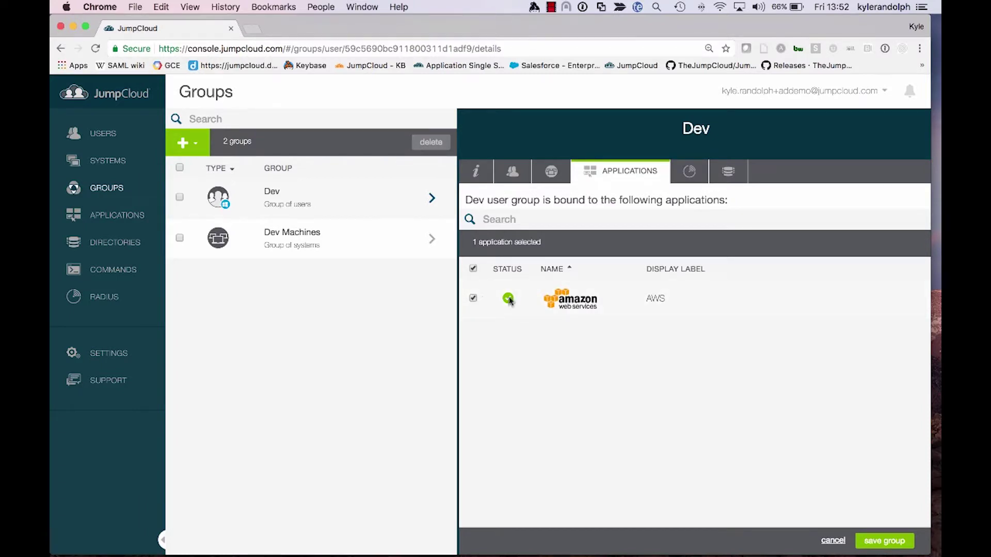
pyautogui.click(553, 176)
pyautogui.click(472, 299)
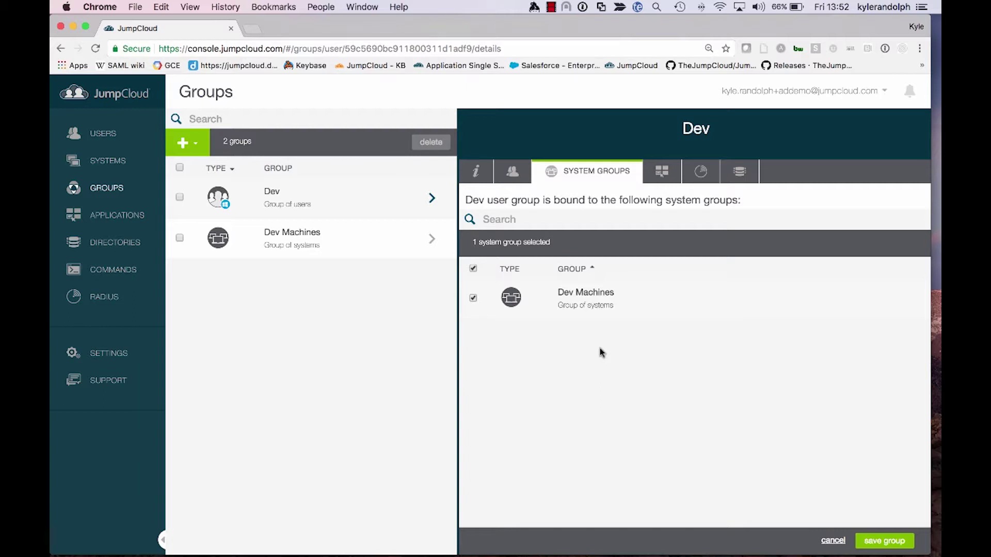
pyautogui.click(857, 542)
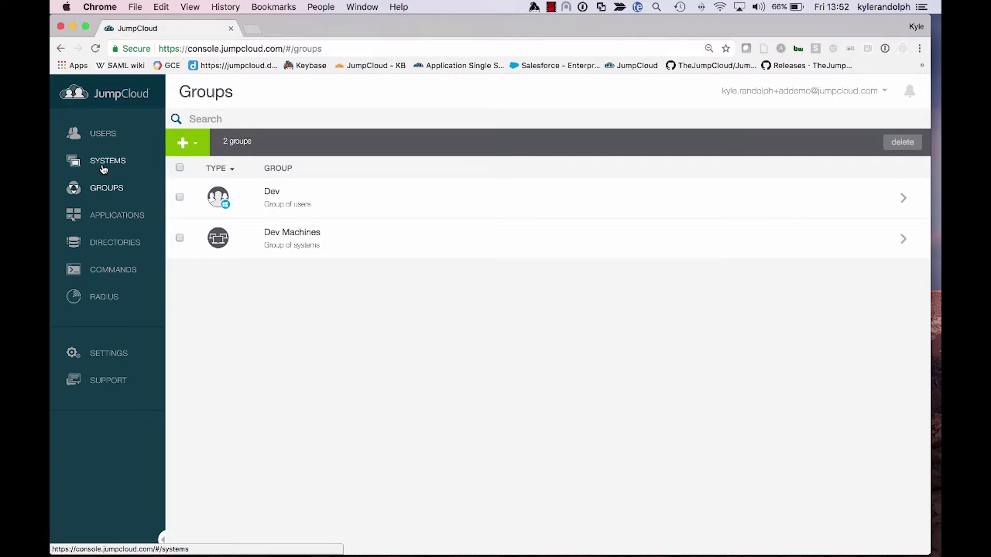
pyautogui.click(104, 164)
# Check Kyles-Mac.local's user accounts and a user's system access, discarding changes
pyautogui.click(494, 202)
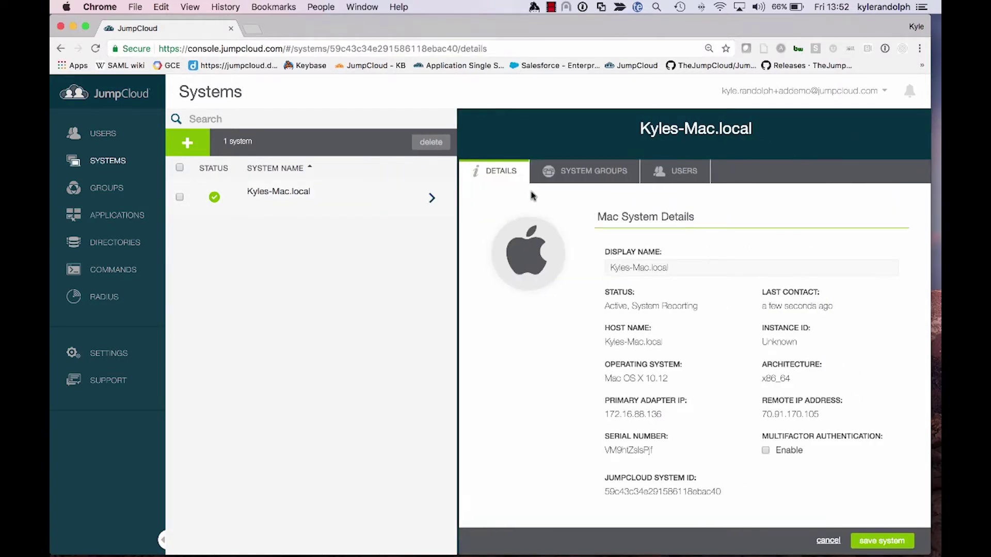
pyautogui.click(668, 172)
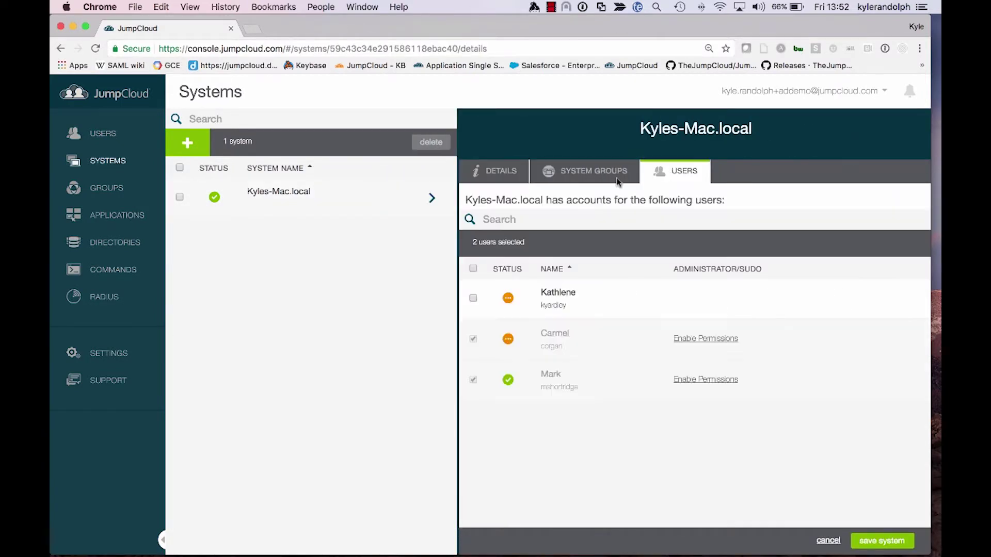
pyautogui.click(473, 299)
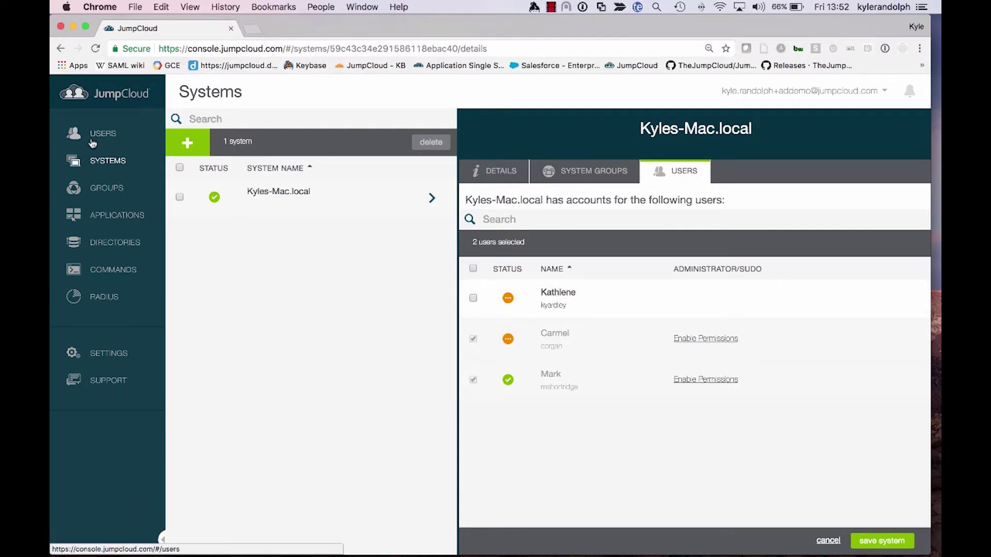
pyautogui.click(103, 133)
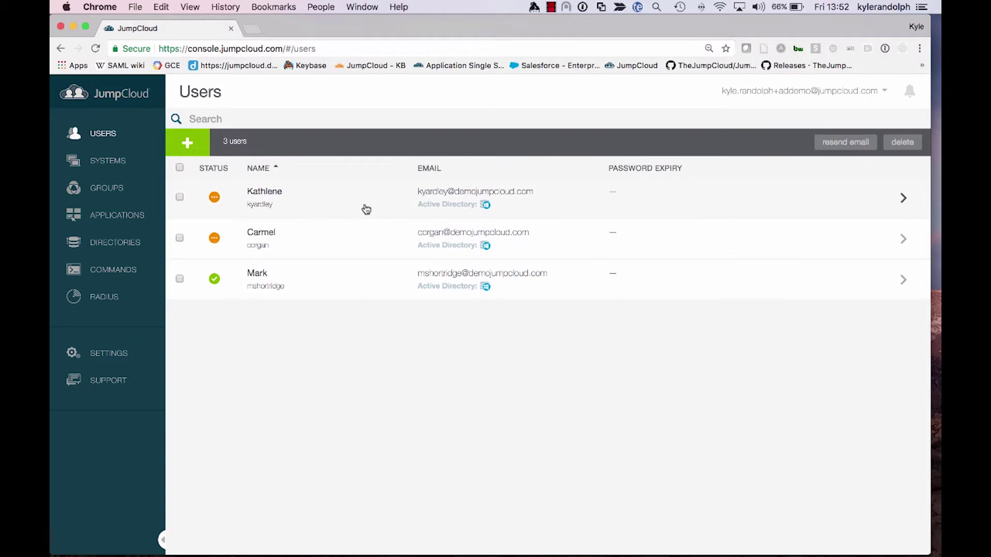
pyautogui.click(365, 207)
pyautogui.click(599, 178)
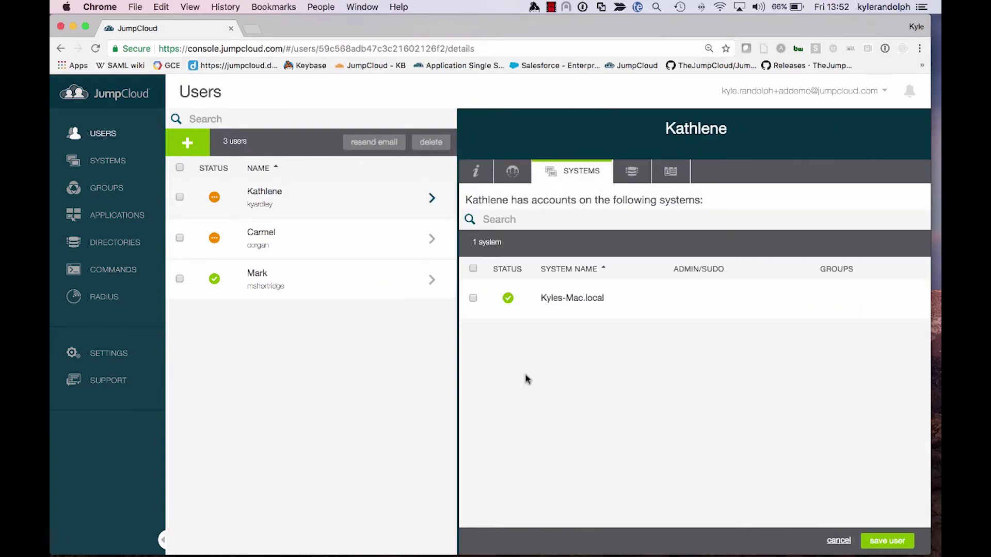
pyautogui.click(473, 299)
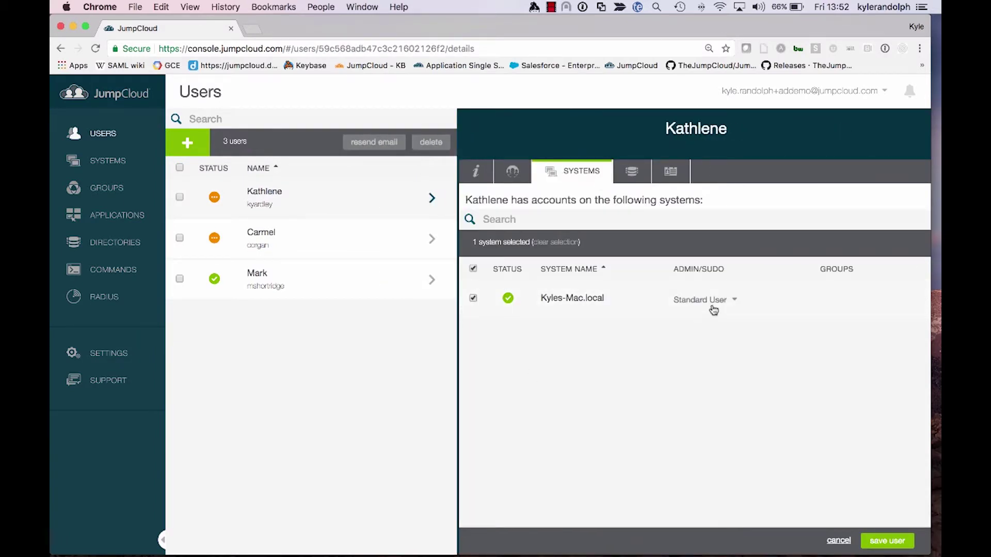
pyautogui.click(832, 542)
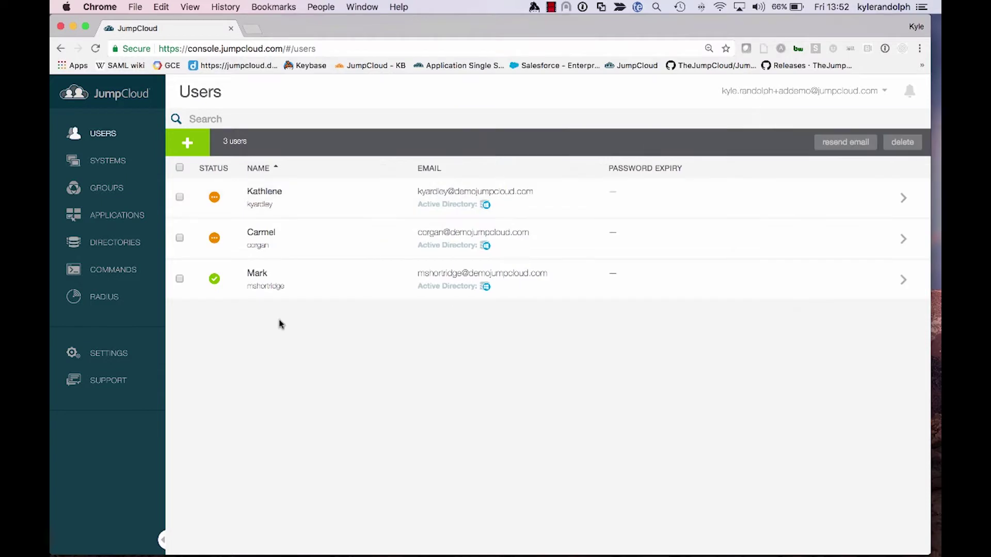
# Show the Dev group's bound system groups and applications, including AWS
pyautogui.click(85, 196)
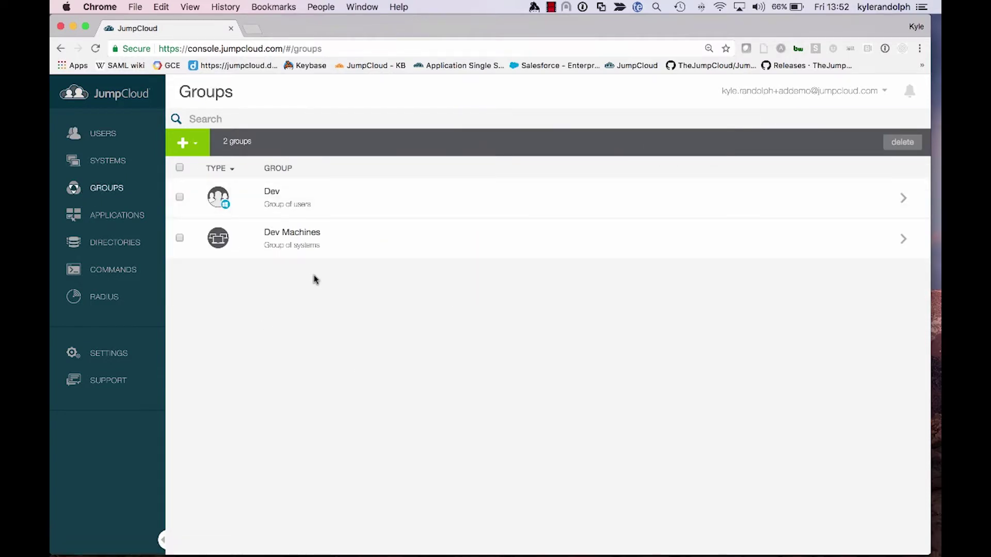
pyautogui.click(383, 196)
pyautogui.click(608, 166)
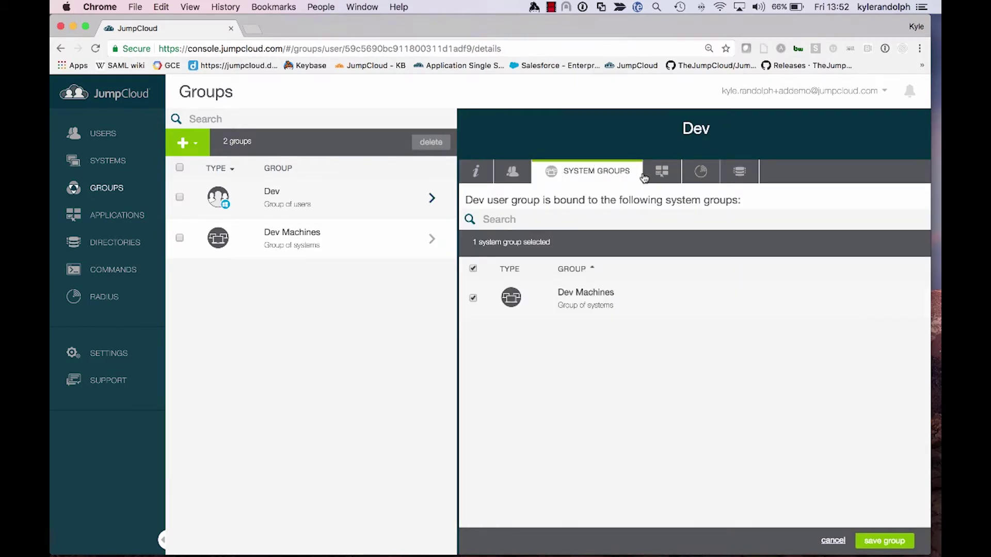
pyautogui.click(663, 172)
pyautogui.hotkey('ctrl', 'Right')
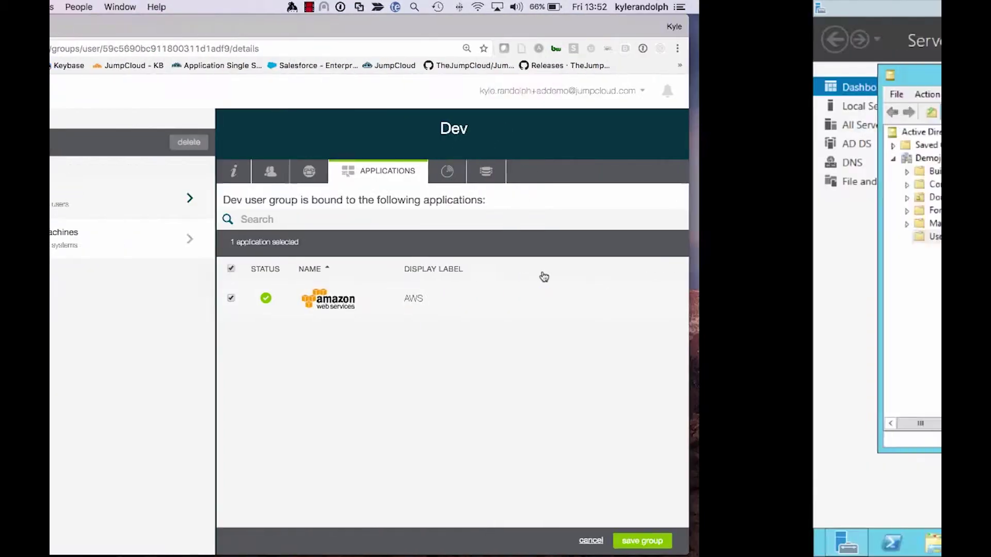
# Log in to the JumpCloud user portal with the synced user's email and password, then launch AWS
pyautogui.hotkey('ctrl', 'Right')
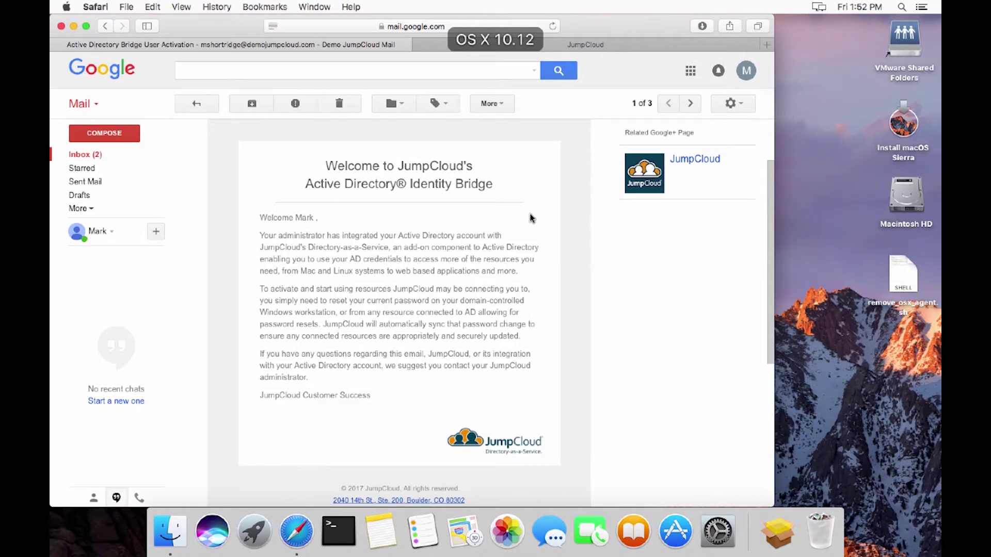
pyautogui.click(586, 47)
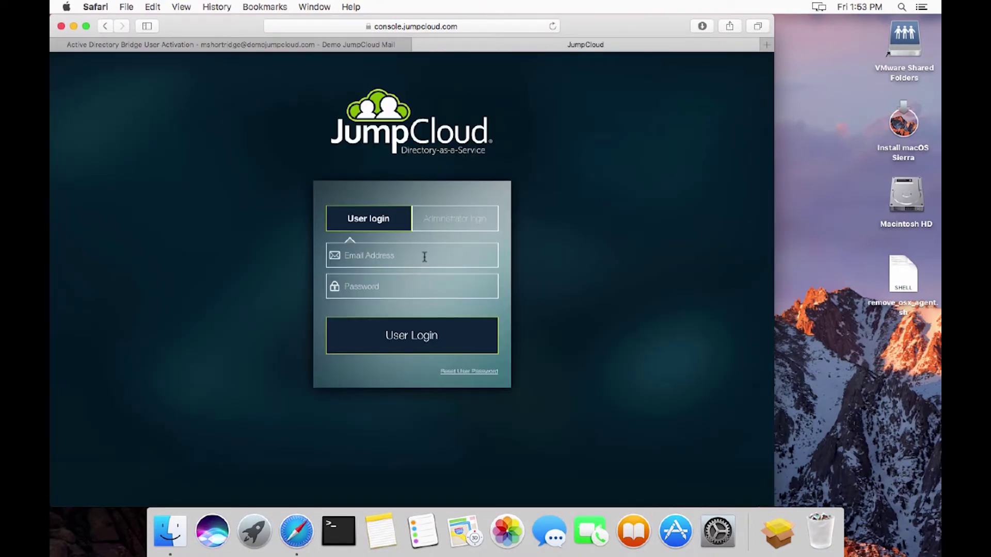
pyautogui.press('Tab')
pyautogui.write('••••••••••')
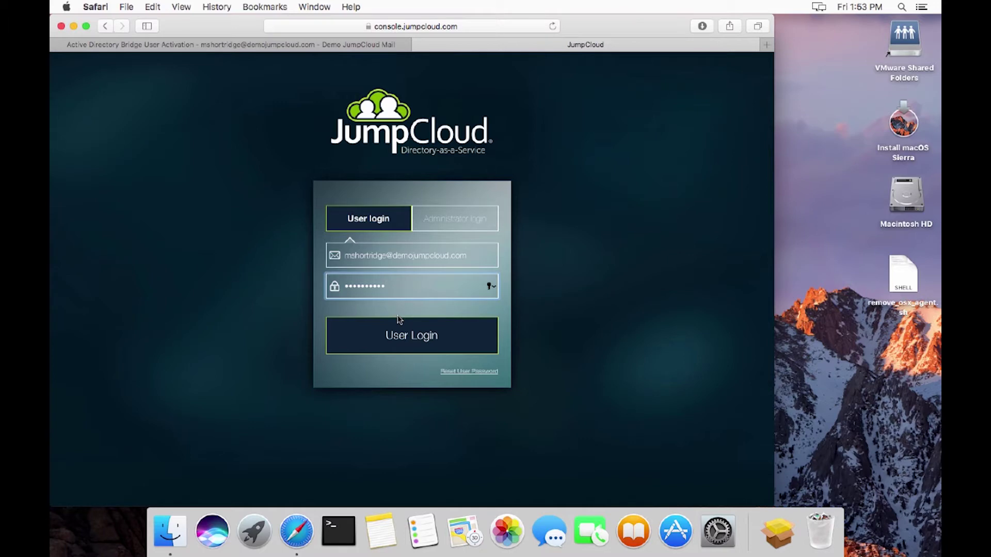
pyautogui.click(398, 335)
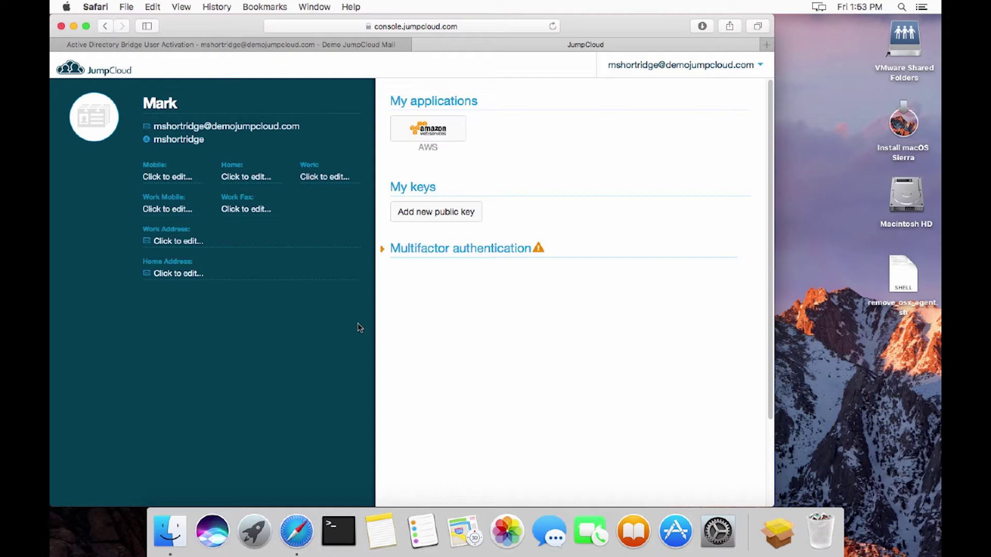
pyautogui.click(436, 141)
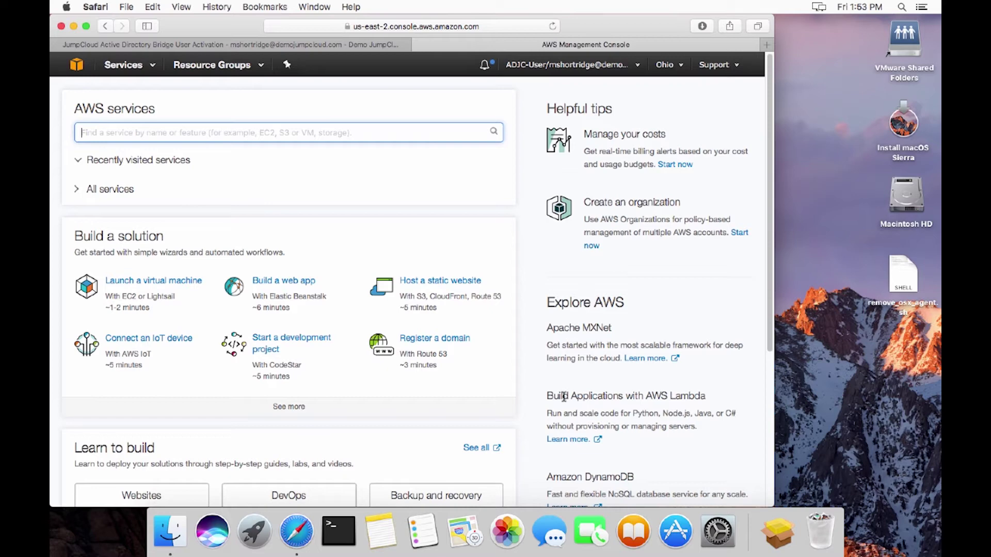
# Check the Mac's Users & Groups accounts, then log out the current Mac user
pyautogui.click(716, 528)
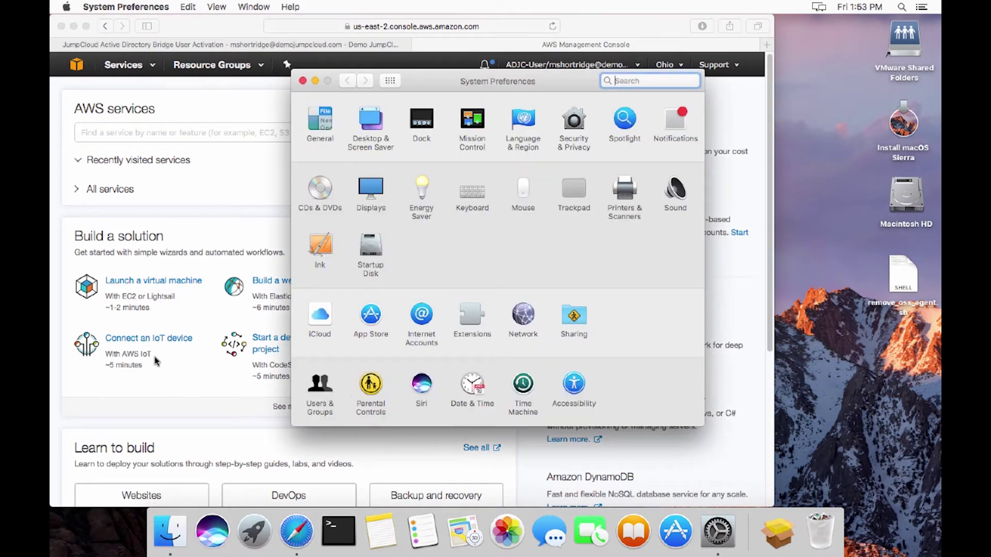
pyautogui.click(320, 384)
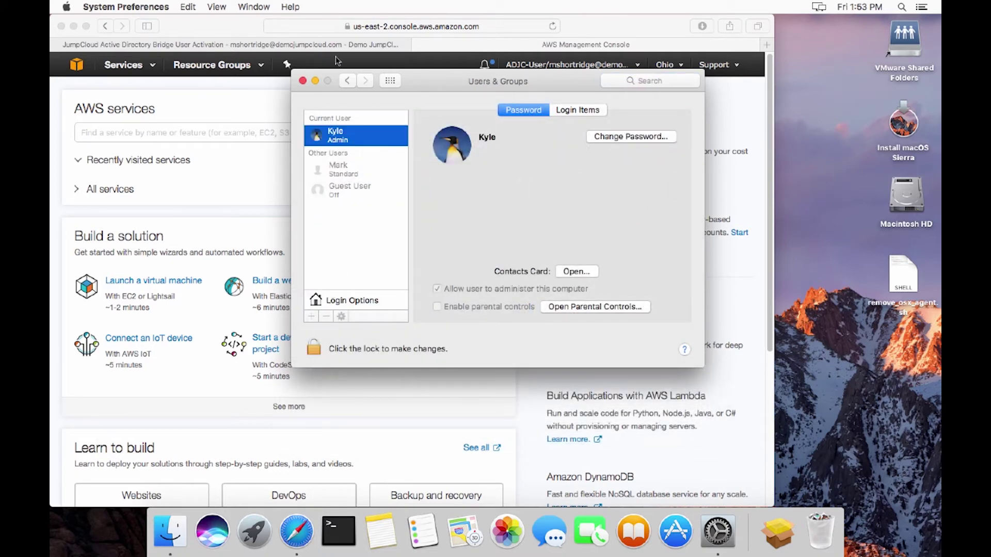
pyautogui.click(303, 80)
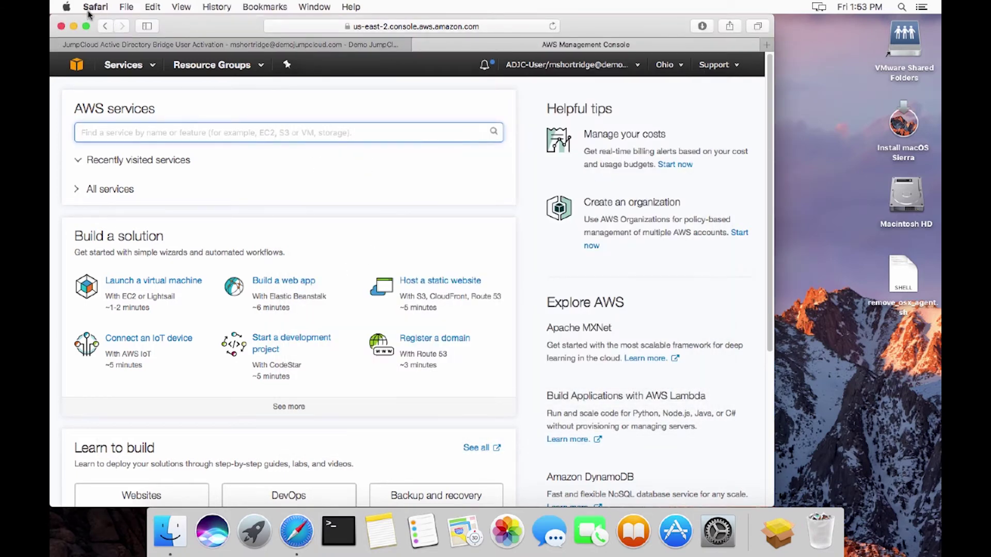
pyautogui.click(66, 7)
pyautogui.click(116, 154)
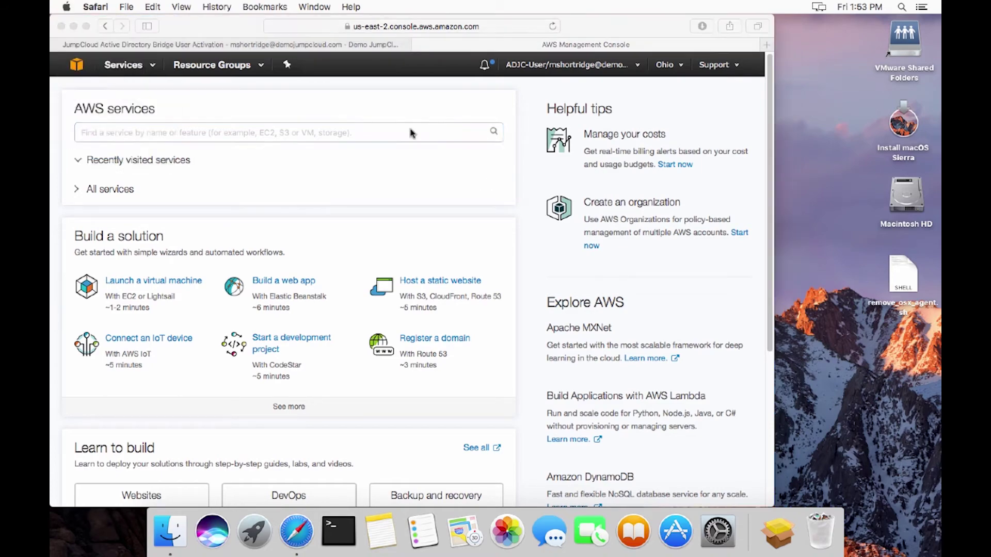
pyautogui.click(588, 210)
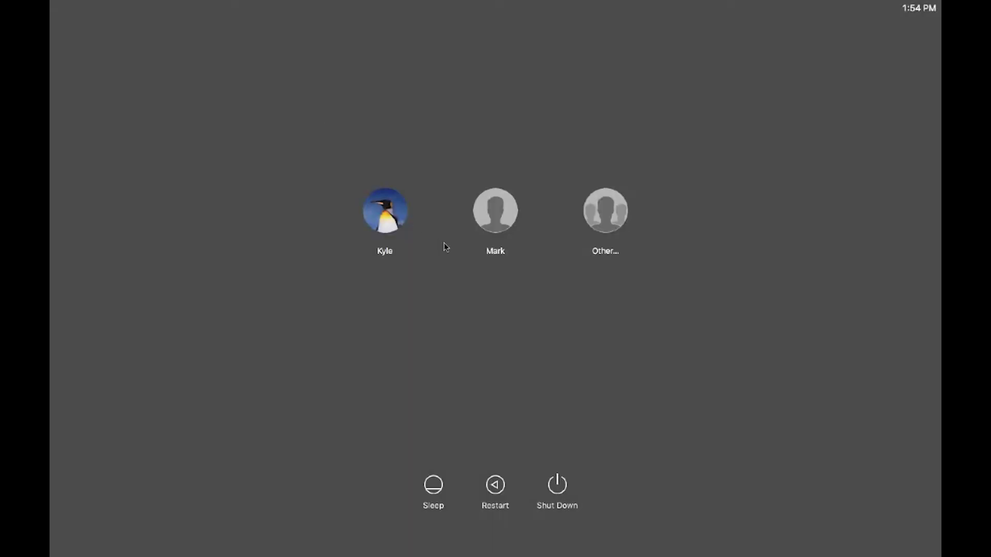
# Log in to the Mac as the synced directory user with their new password
pyautogui.click(507, 207)
pyautogui.write('**********')
pyautogui.press('Return')
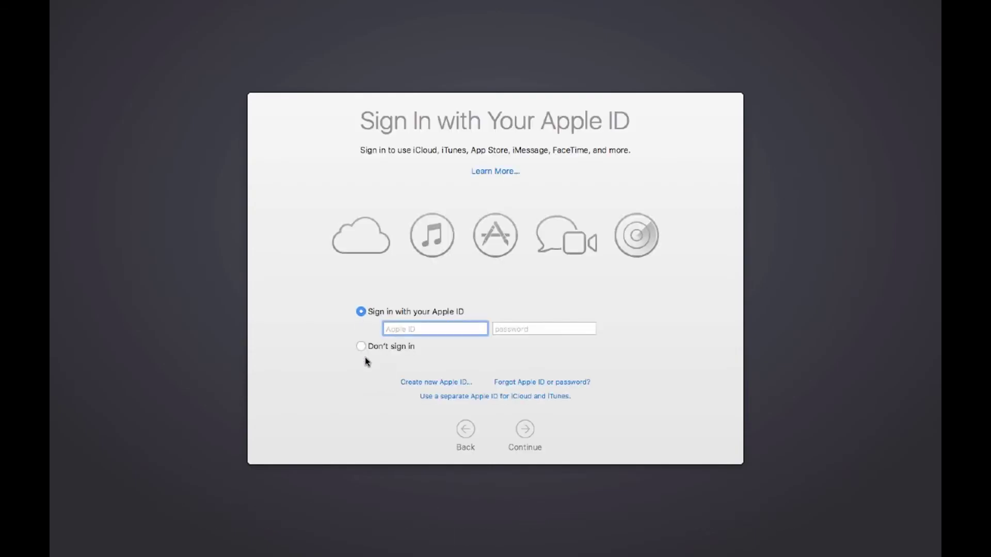
# Decline Apple ID sign-in and confirm skipping it to finish setup
pyautogui.click(361, 346)
pyautogui.click(525, 440)
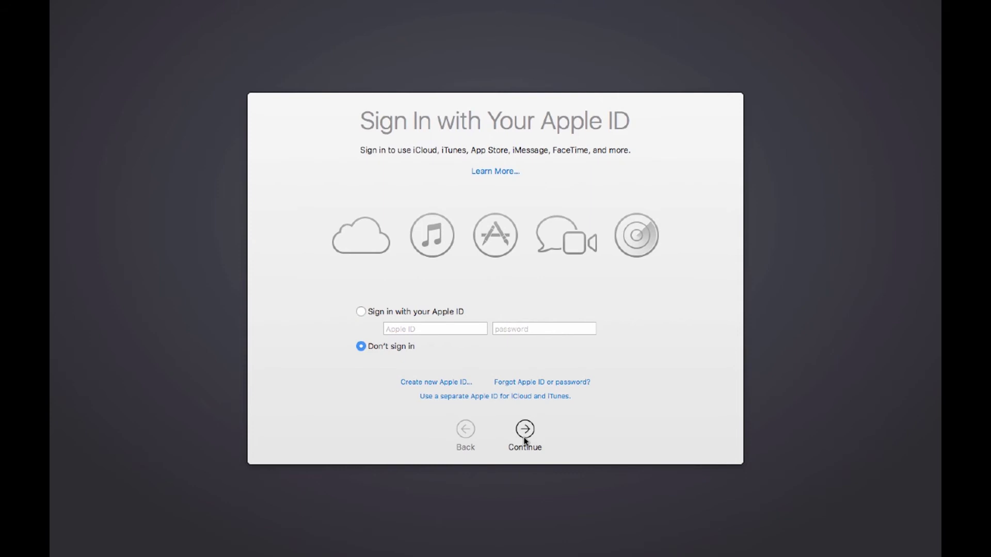
pyautogui.click(600, 159)
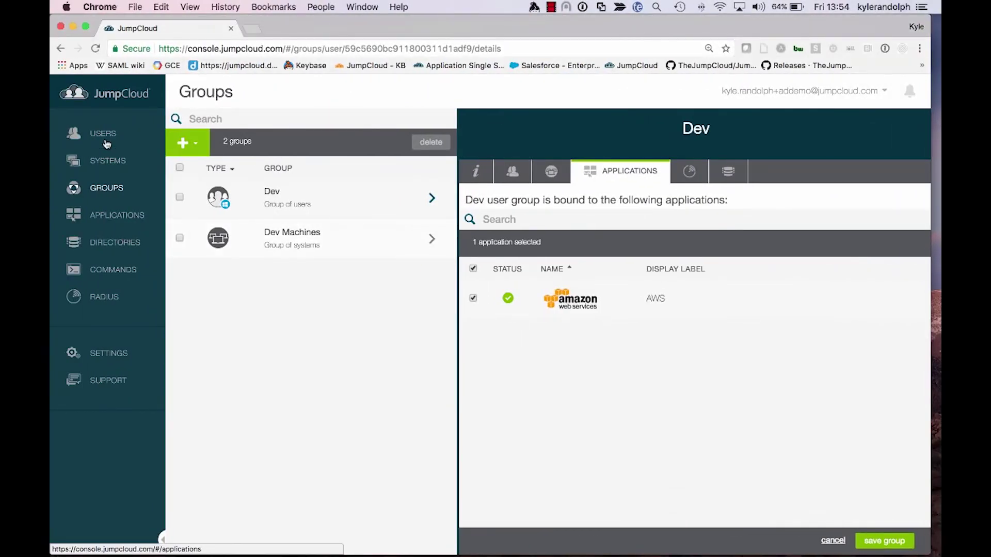
# Show JumpCloud's users list, then switch to Active Directory Users and Computers on the Windows server
pyautogui.click(105, 139)
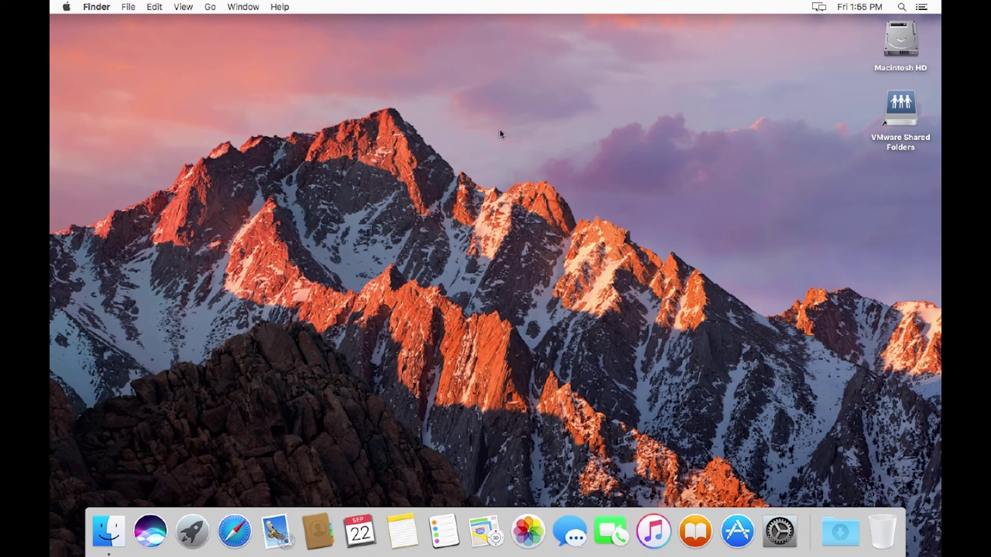
pyautogui.hotkey('ctrl', 'Left')
pyautogui.hotkey('ctrl', 'Left')
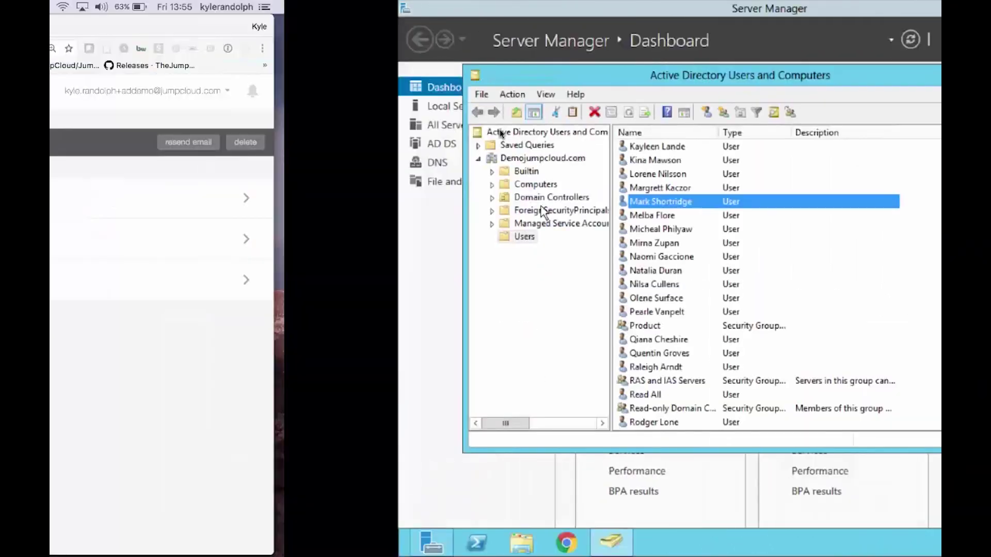